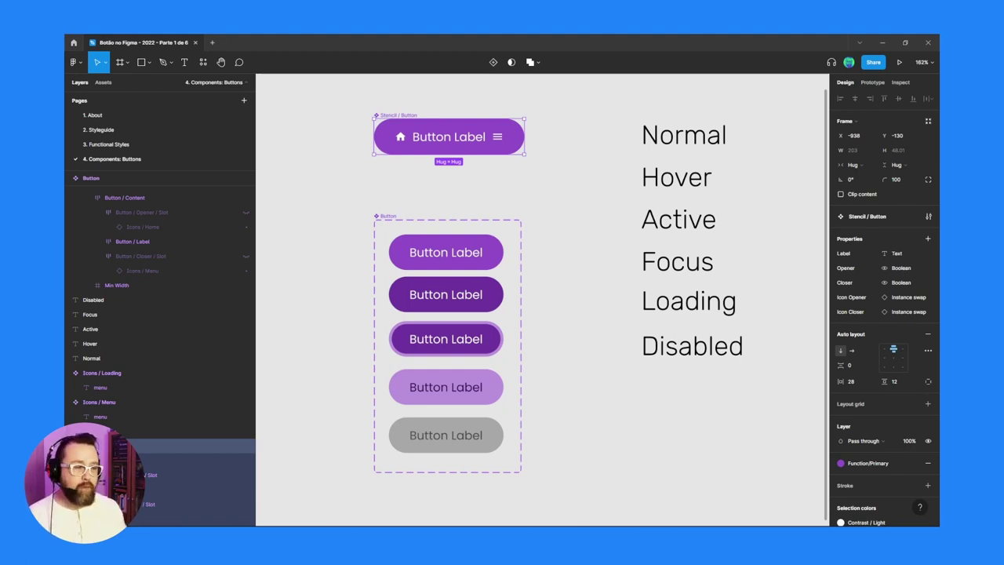
# - Inspect the Loading label, the Normal variant and the top Stencil / Button component
pyautogui.click(667, 310)
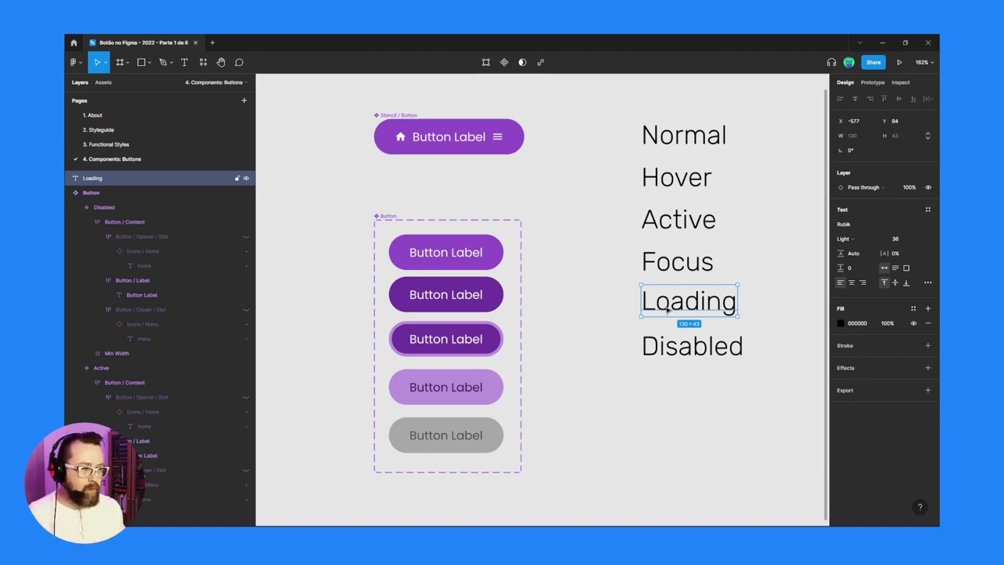
pyautogui.click(421, 268)
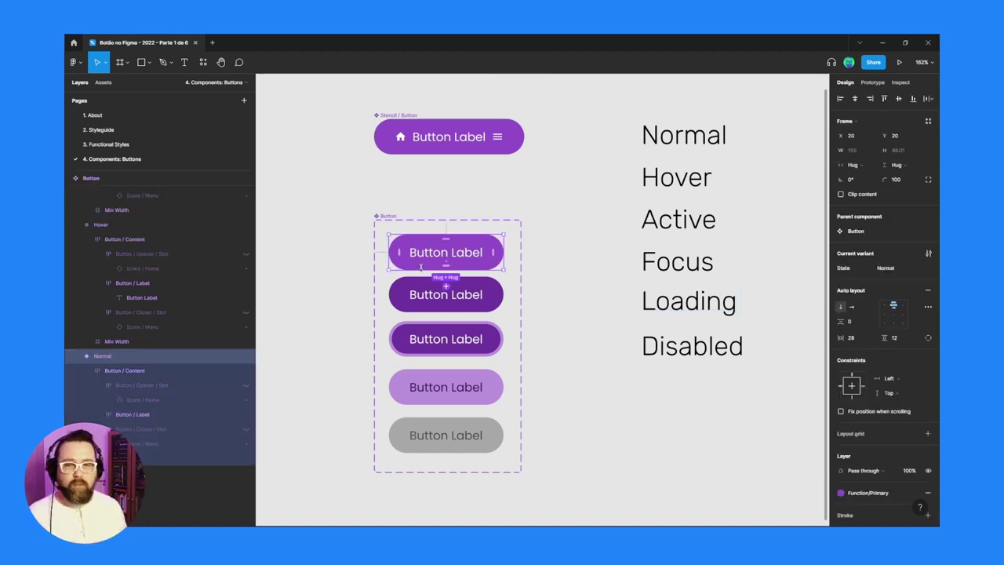
pyautogui.click(487, 151)
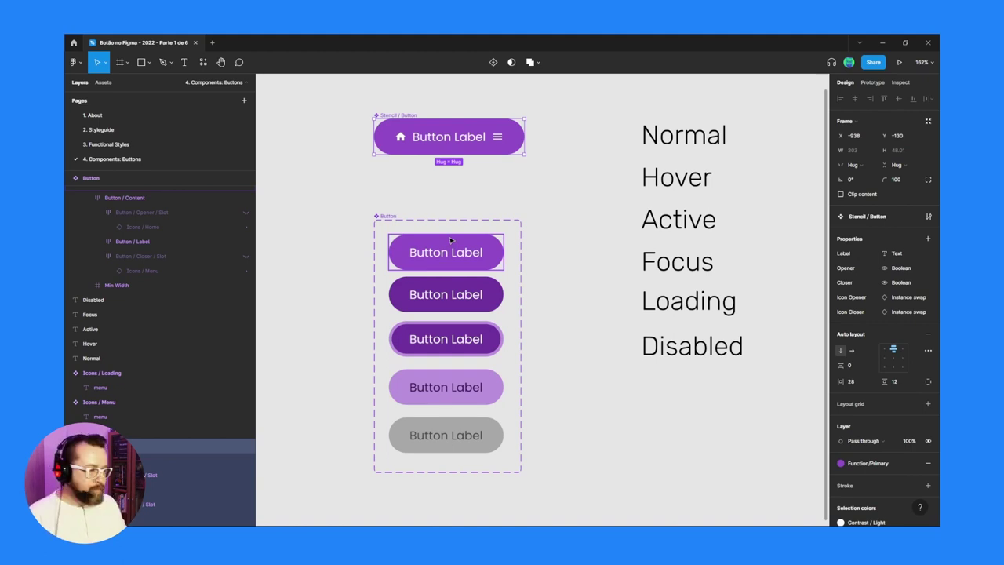
pyautogui.scroll(-1, 451, 240)
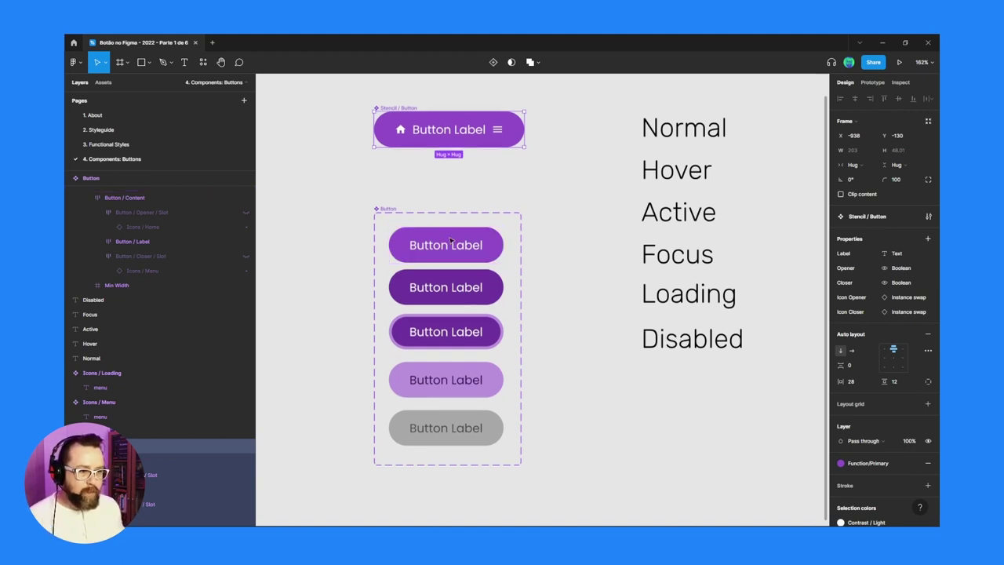
pyautogui.scroll(3, 424, 241)
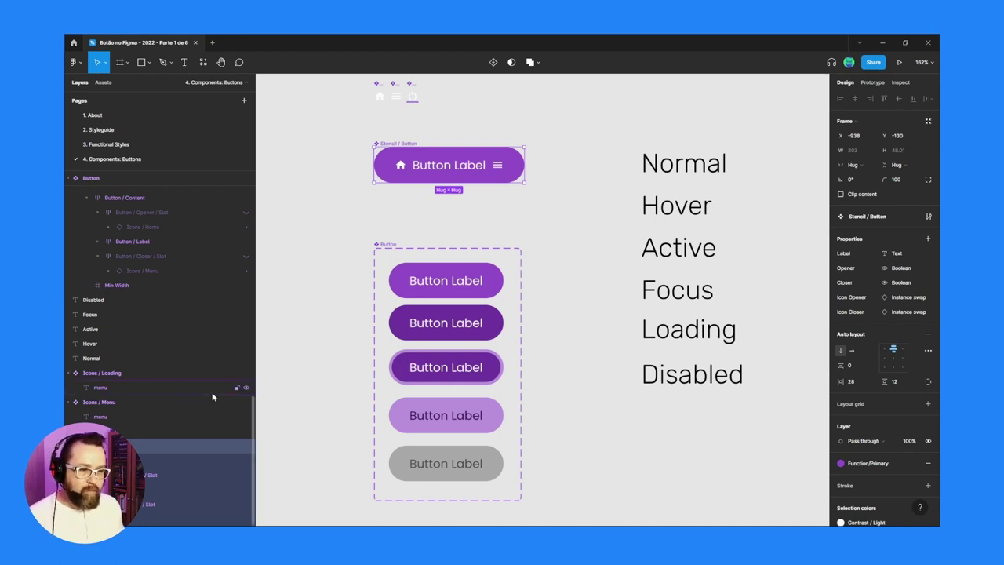
pyautogui.scroll(1, 137, 469)
pyautogui.scroll(5, 118, 423)
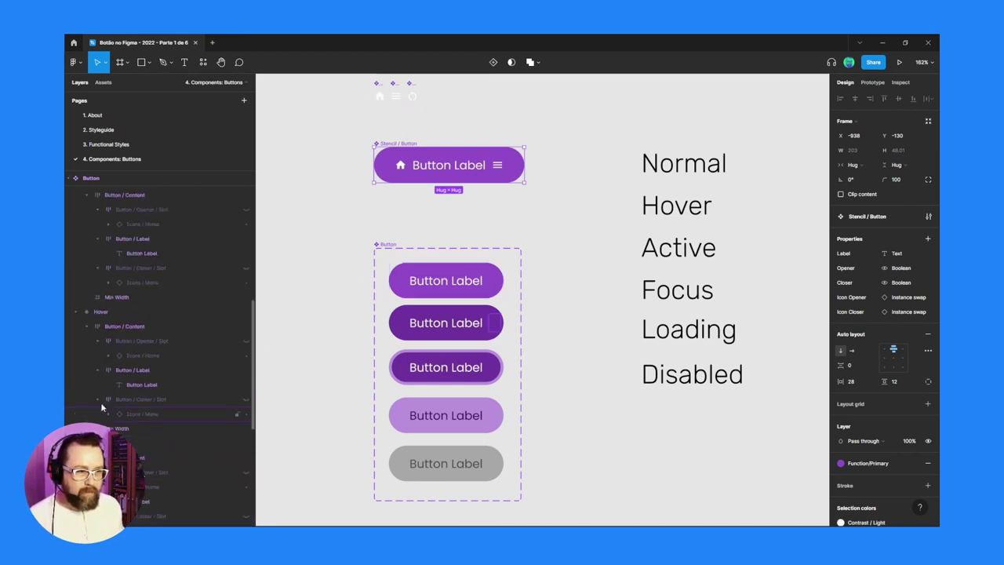
pyautogui.scroll(5, 106, 408)
pyautogui.scroll(5, 101, 402)
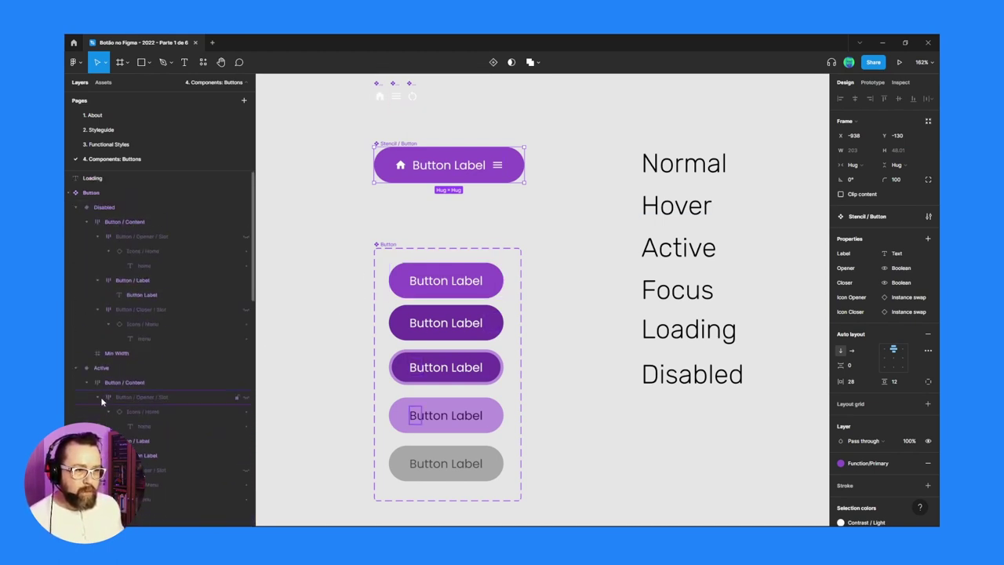
# - Drag Stencil / Button just below Loading and inspect its Content, Opener Slot and Min Width layers
pyautogui.click(68, 192)
pyautogui.moveTo(86, 354); pyautogui.dragTo(88, 188)
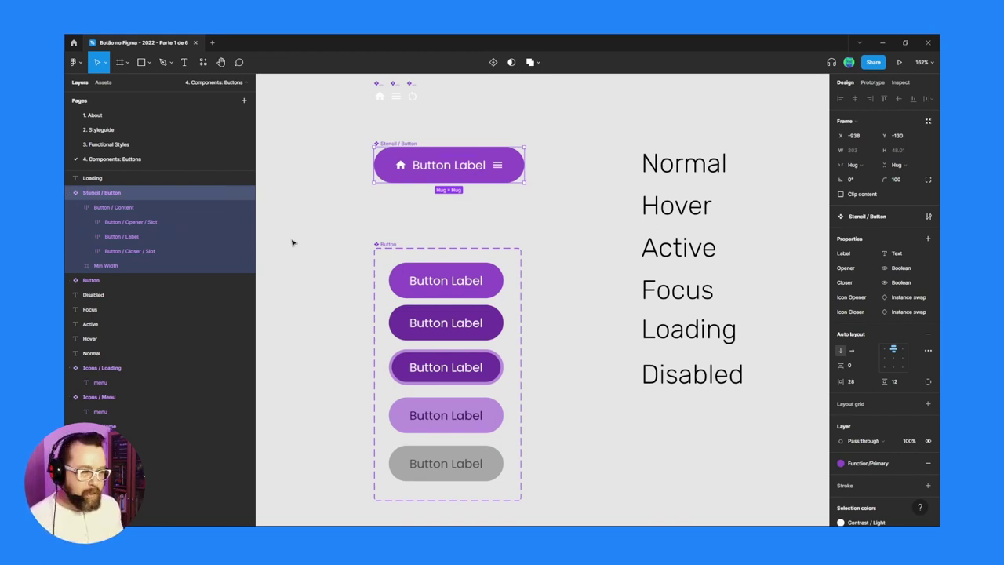
pyautogui.click(124, 223)
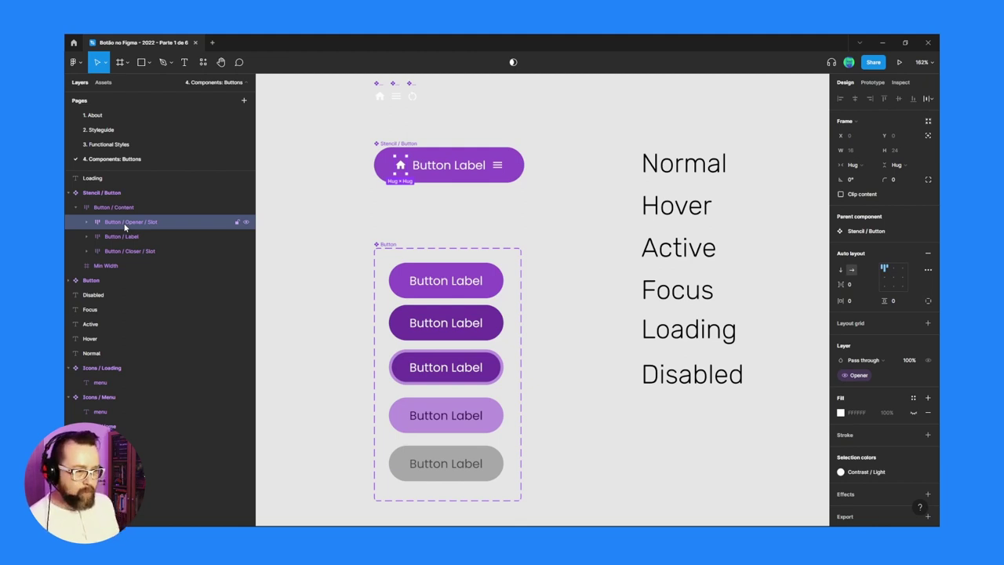
pyautogui.click(114, 207)
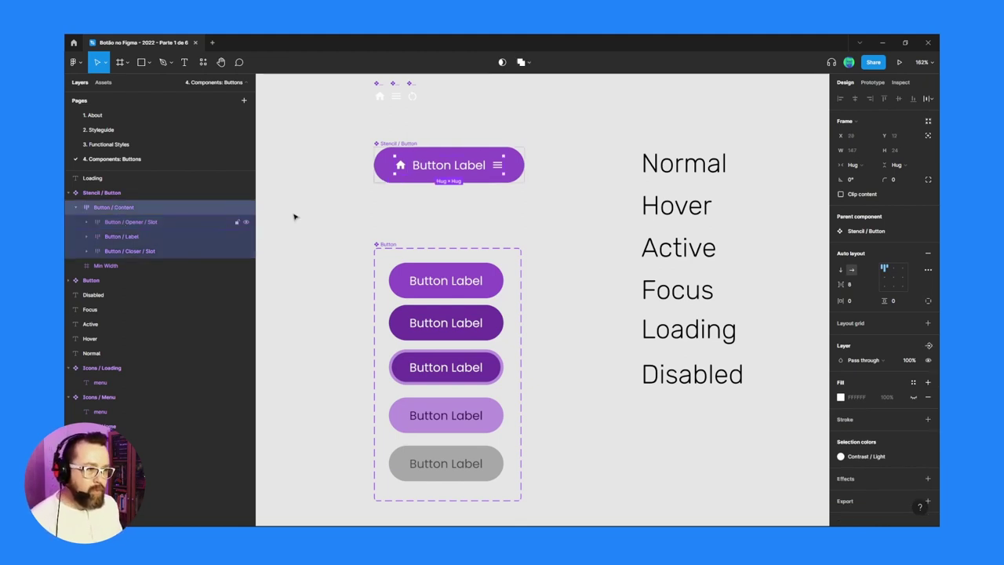
pyautogui.click(99, 267)
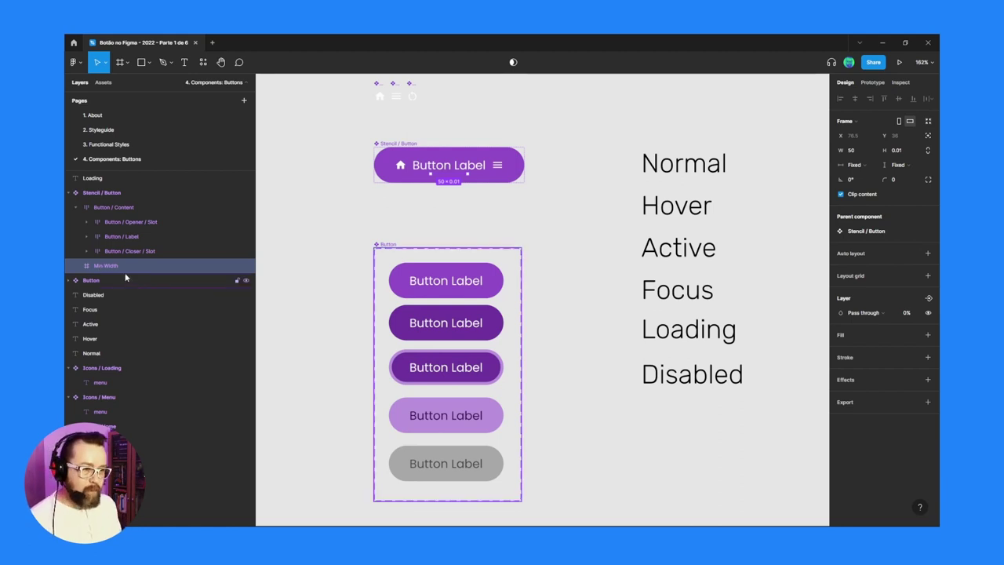
# - Create a new frame inside Stencil / Button and name it Loading
pyautogui.press('f')
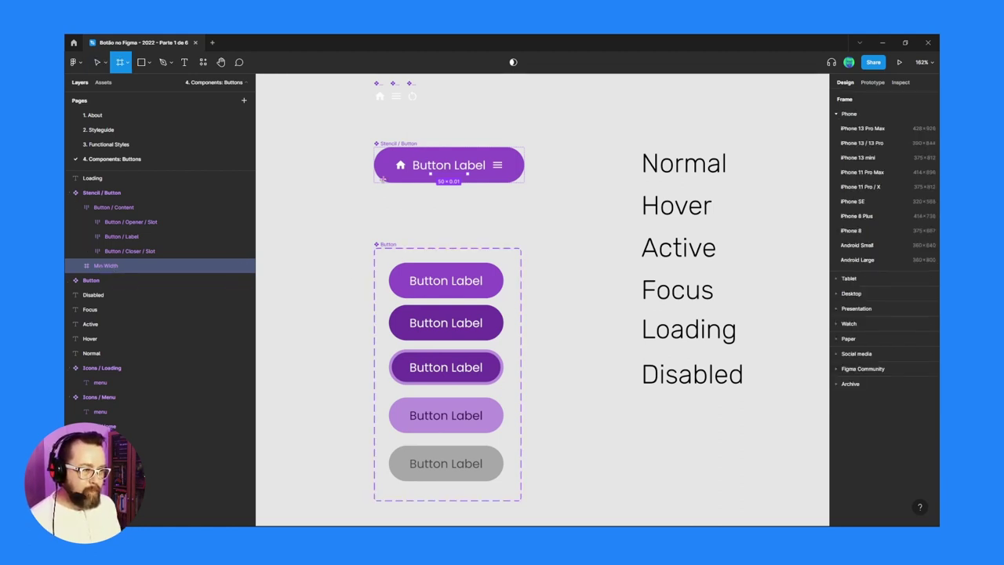
pyautogui.click(384, 179)
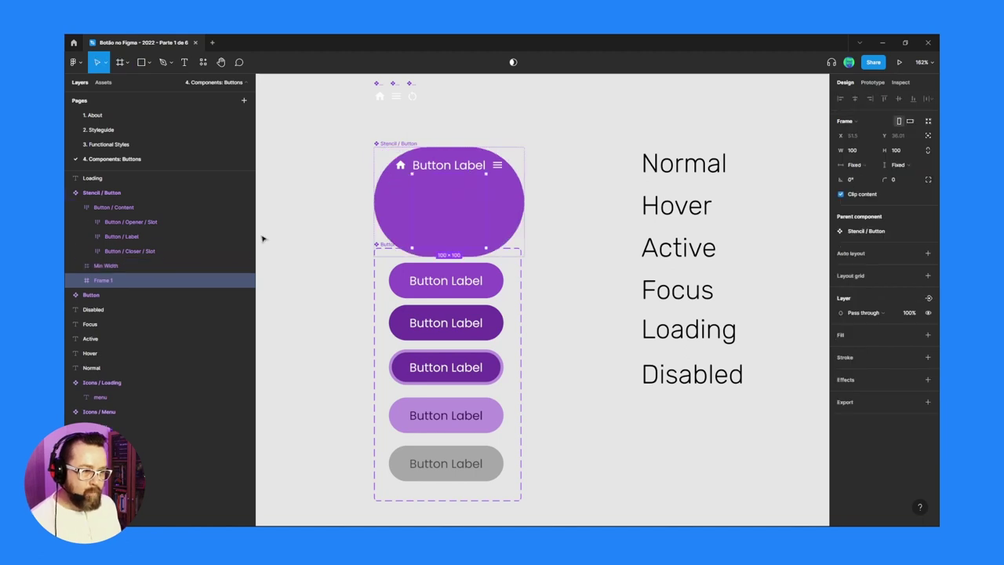
pyautogui.doubleClick(100, 281)
pyautogui.write('Loading')
pyautogui.press('Return')
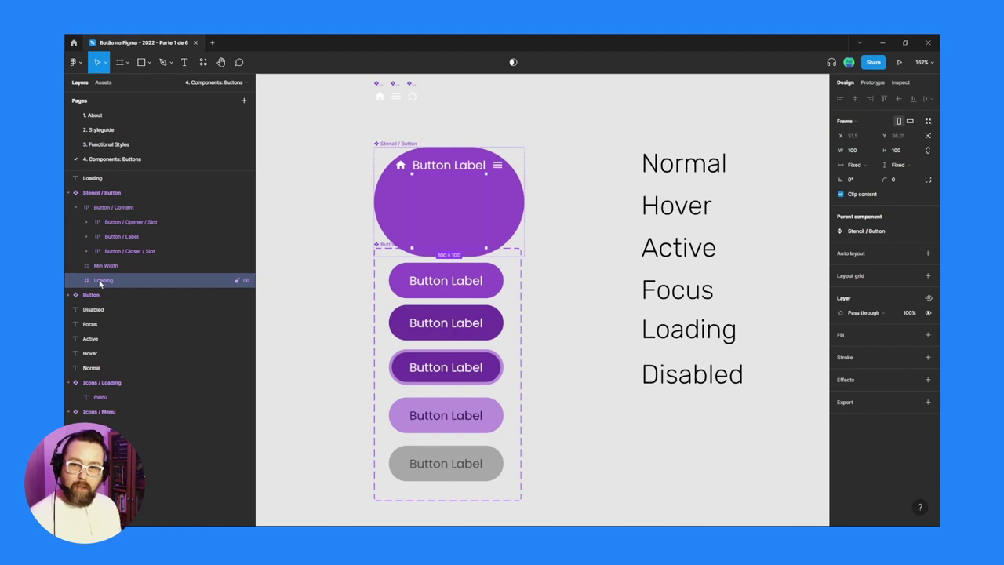
# - Paste the loading spinner icon into the Loading frame and give the frame auto layout
pyautogui.scroll(1, 329, 180)
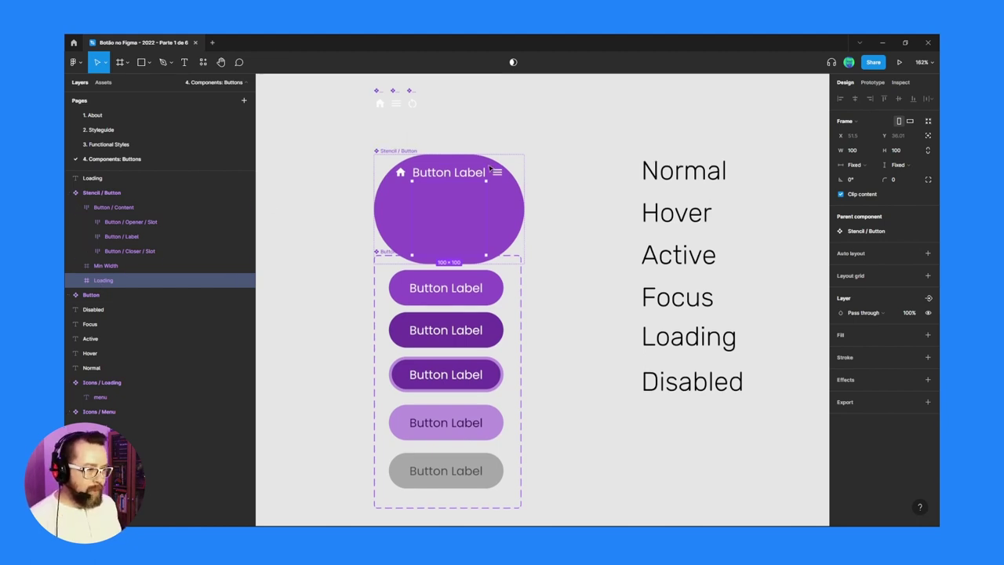
pyautogui.moveTo(400, 150); pyautogui.dragTo(413, 123)
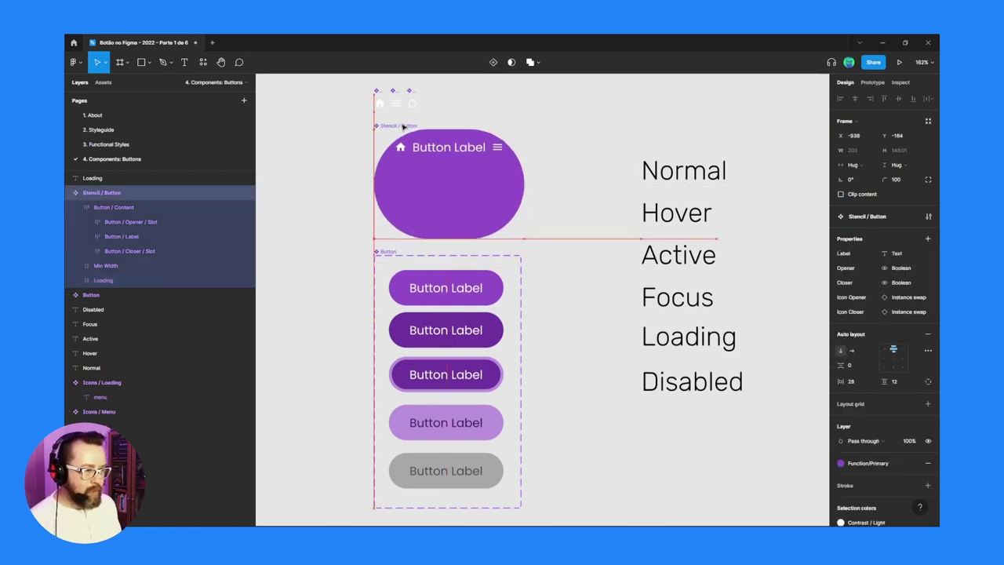
pyautogui.scroll(1, 413, 126)
pyautogui.click(412, 122)
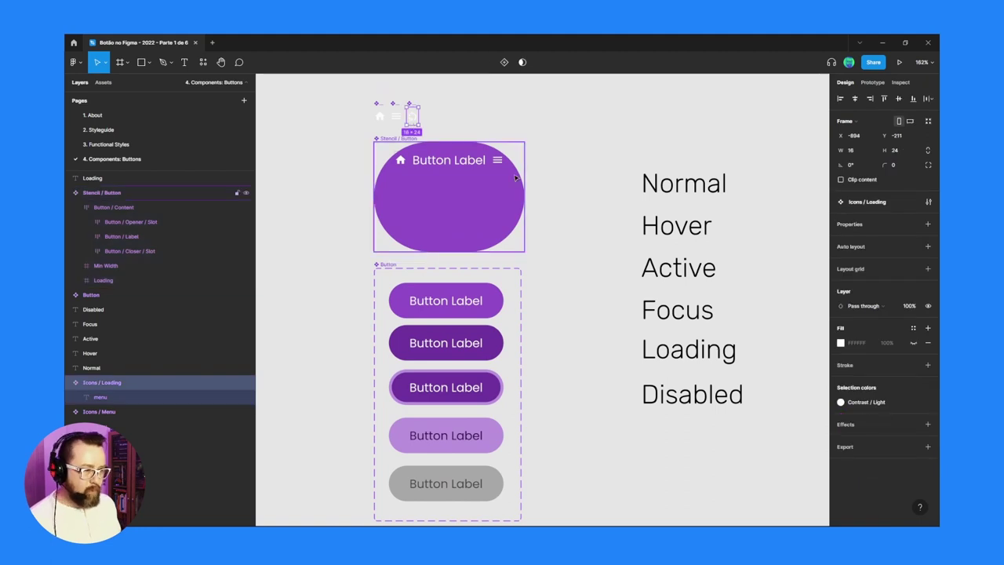
pyautogui.click(392, 145)
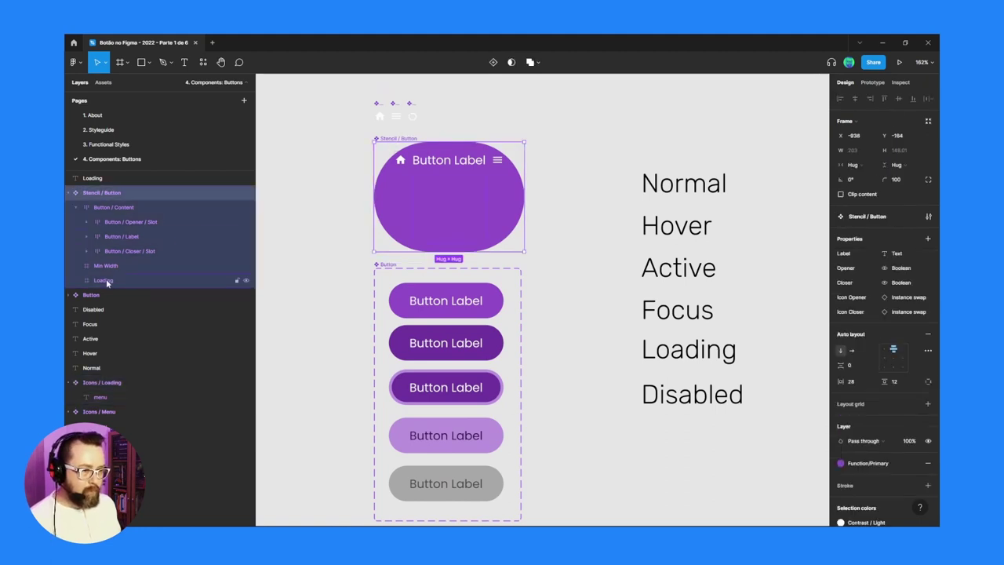
pyautogui.click(105, 280)
pyautogui.hotkey('ctrl', 'v')
pyautogui.click(114, 283)
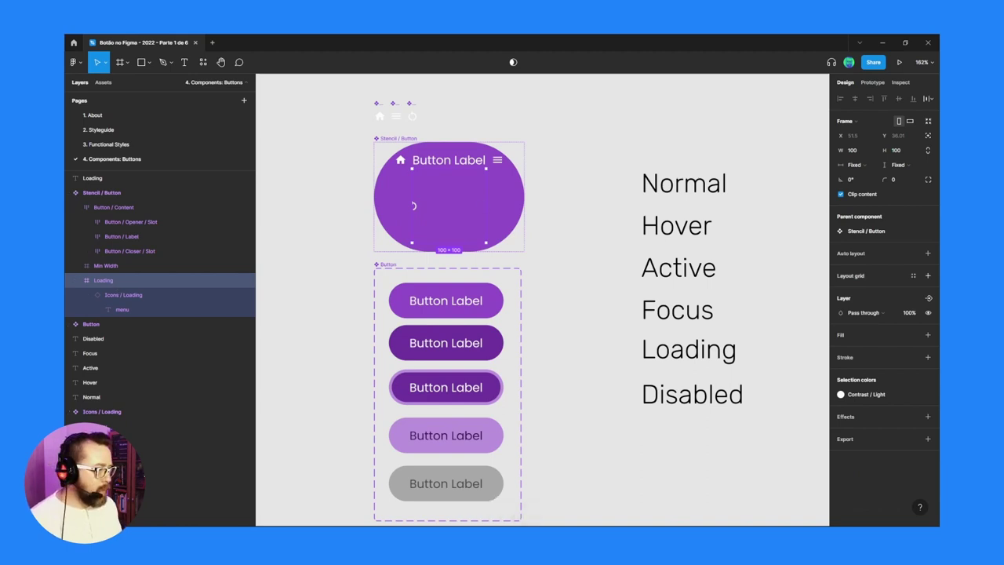
pyautogui.click(928, 252)
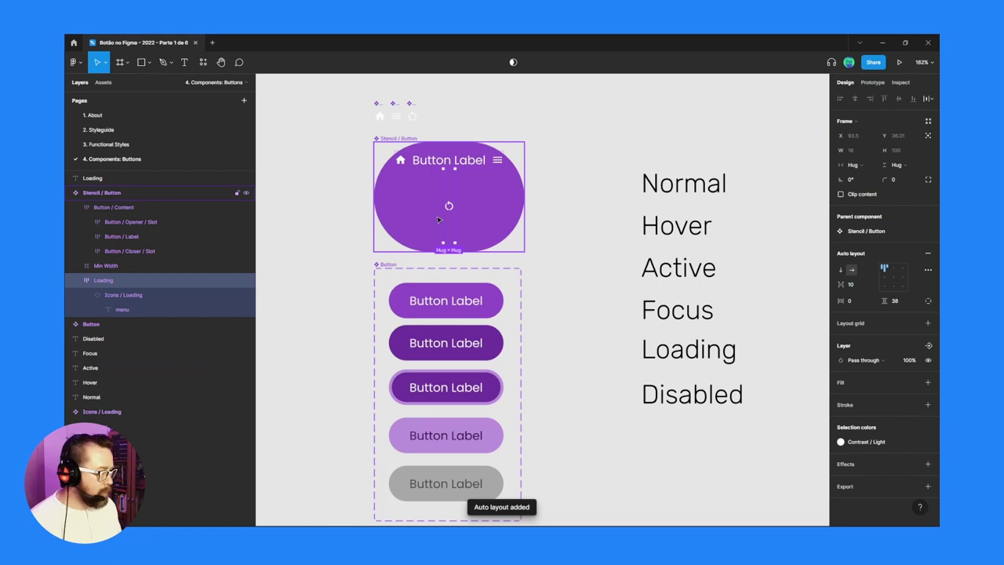
# - Make the Loading frame fill the button's width and hug its contents in height
pyautogui.click(857, 166)
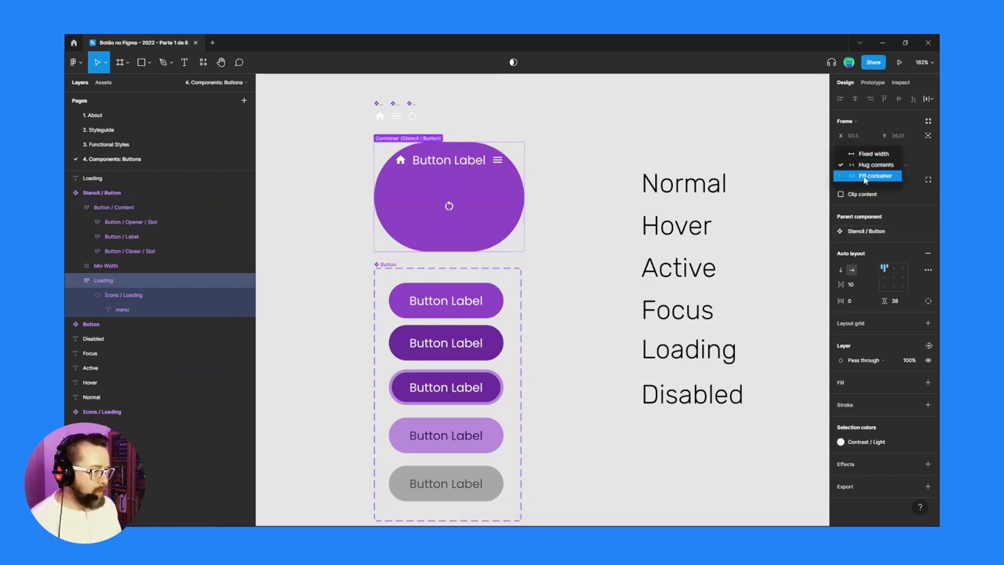
pyautogui.click(865, 180)
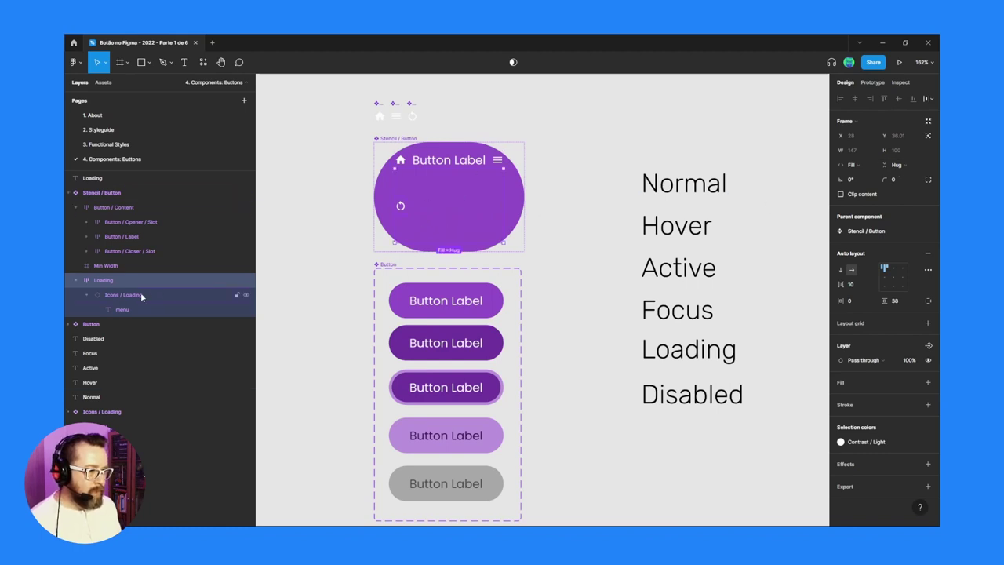
pyautogui.click(901, 165)
pyautogui.click(896, 155)
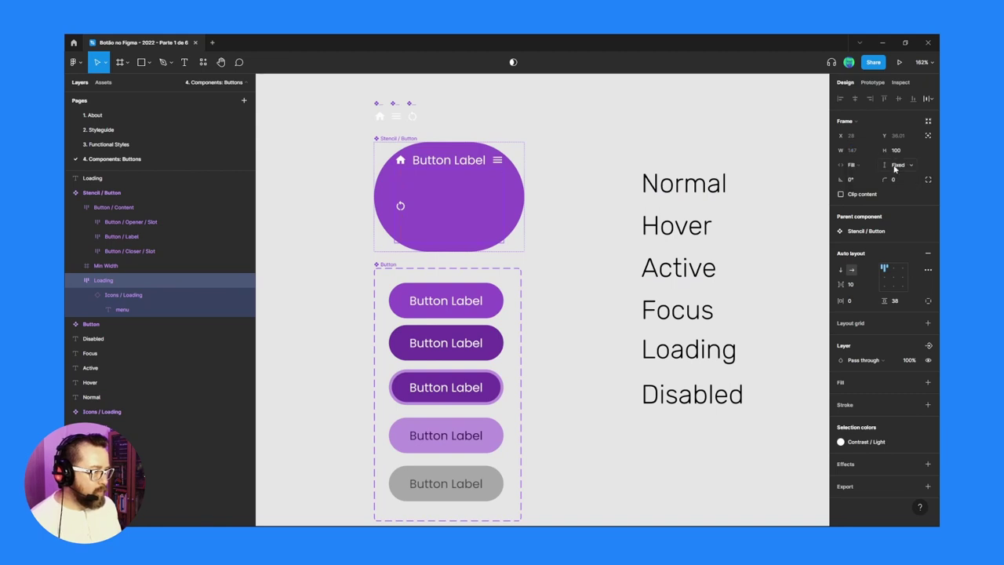
pyautogui.click(897, 166)
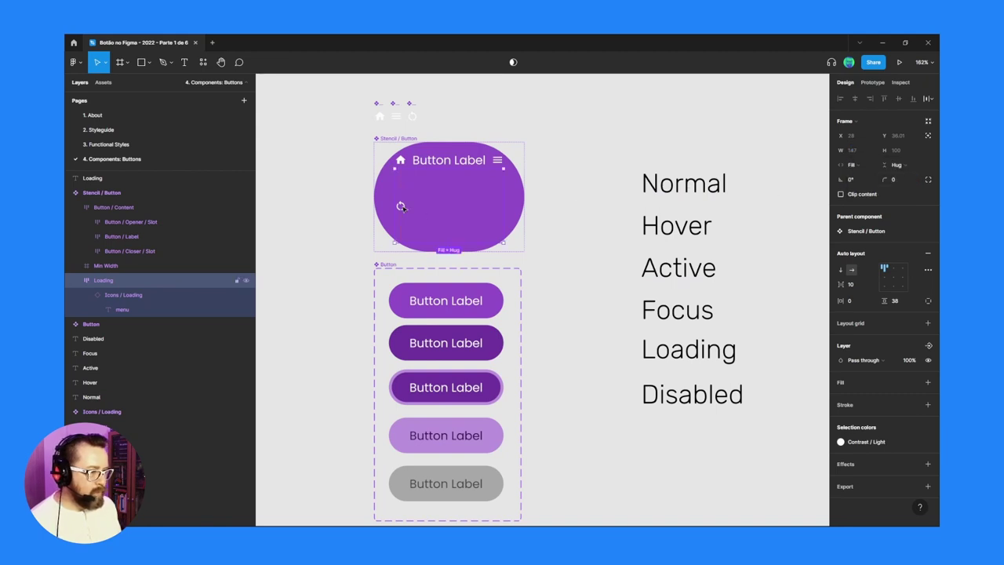
pyautogui.moveTo(893, 301)
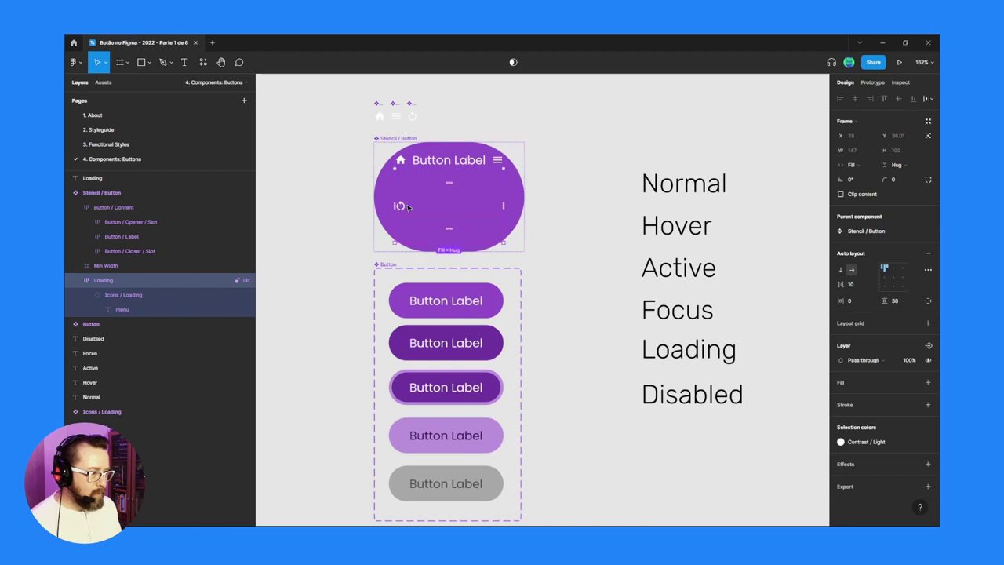
# - Set the Loading row's vertical and horizontal padding to 0 and centre the spinner icon
pyautogui.click(901, 302)
pyautogui.write('0')
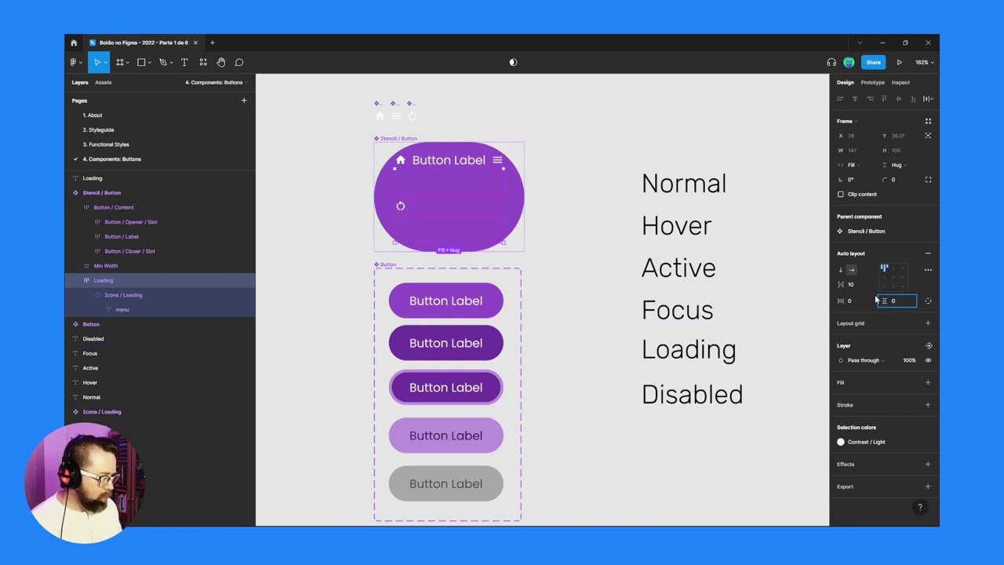
pyautogui.click(863, 289)
pyautogui.press('Return')
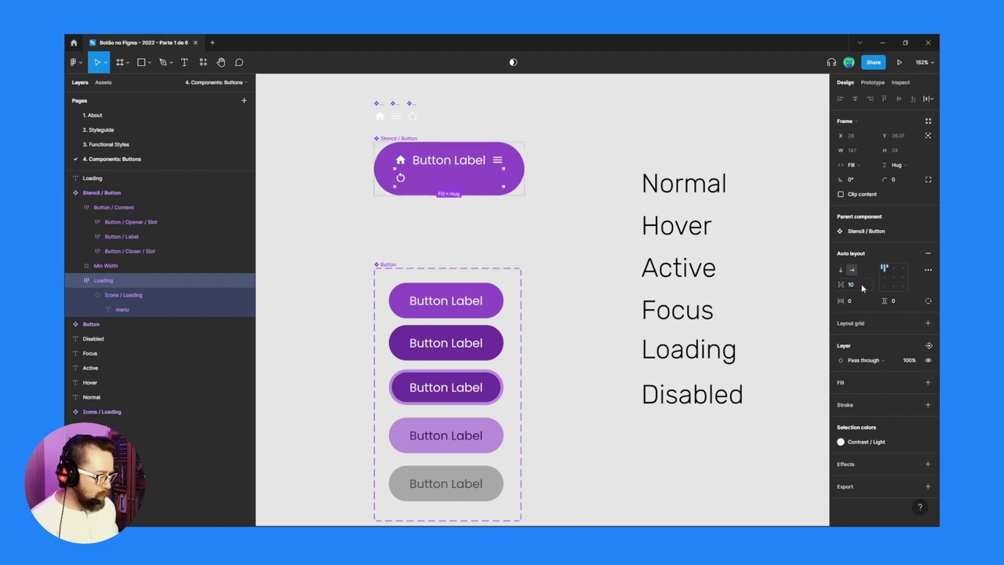
pyautogui.click(862, 289)
pyautogui.write('0')
pyautogui.press('Return')
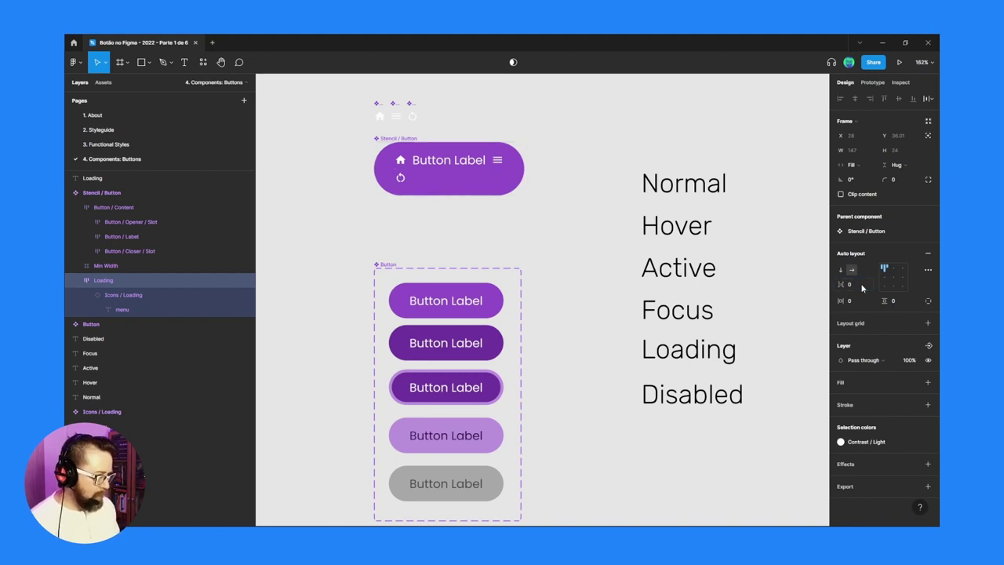
pyautogui.click(894, 276)
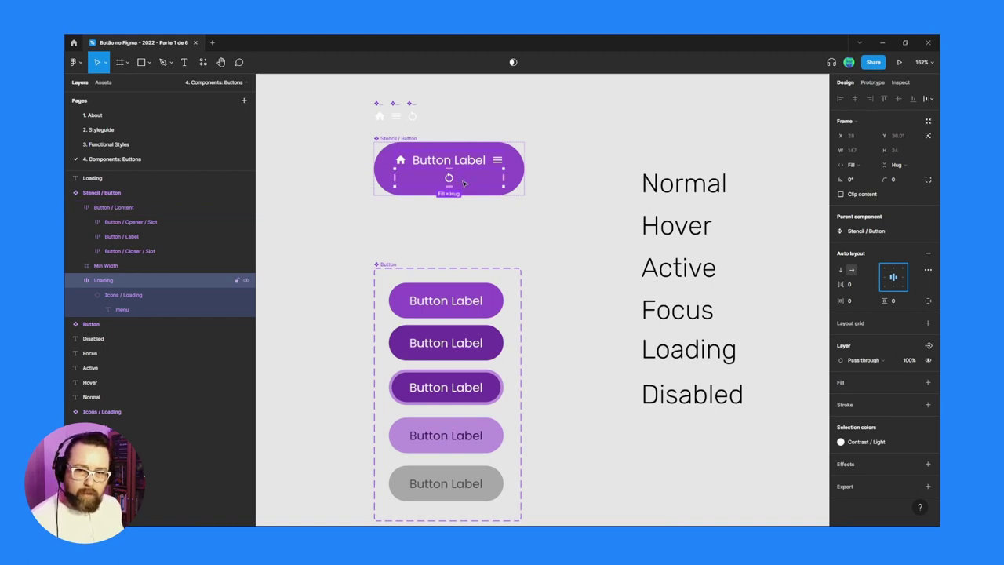
pyautogui.click(464, 160)
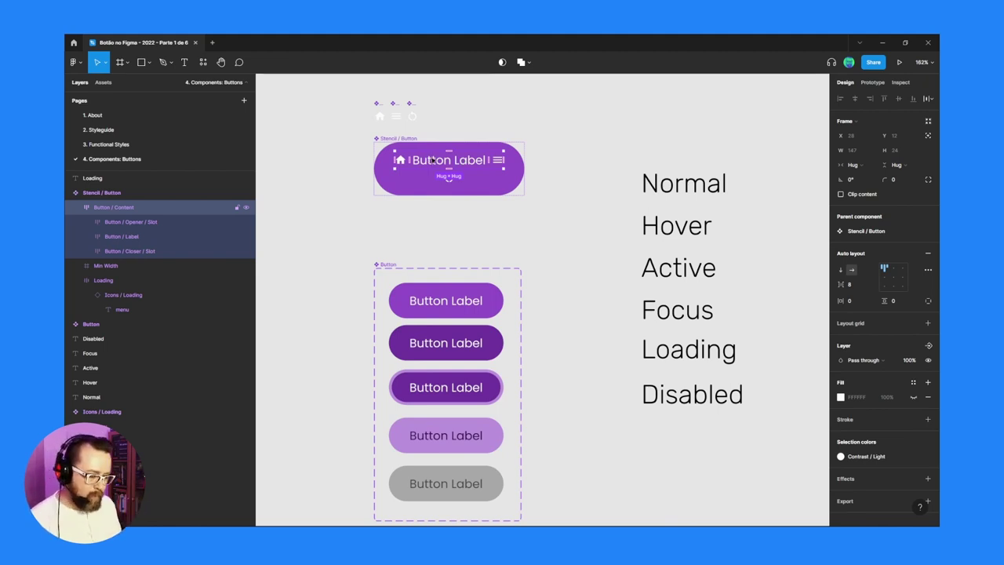
# - Start editing the Button Label text, then discard the stray empty text layer
pyautogui.press('t')
pyautogui.click(432, 160)
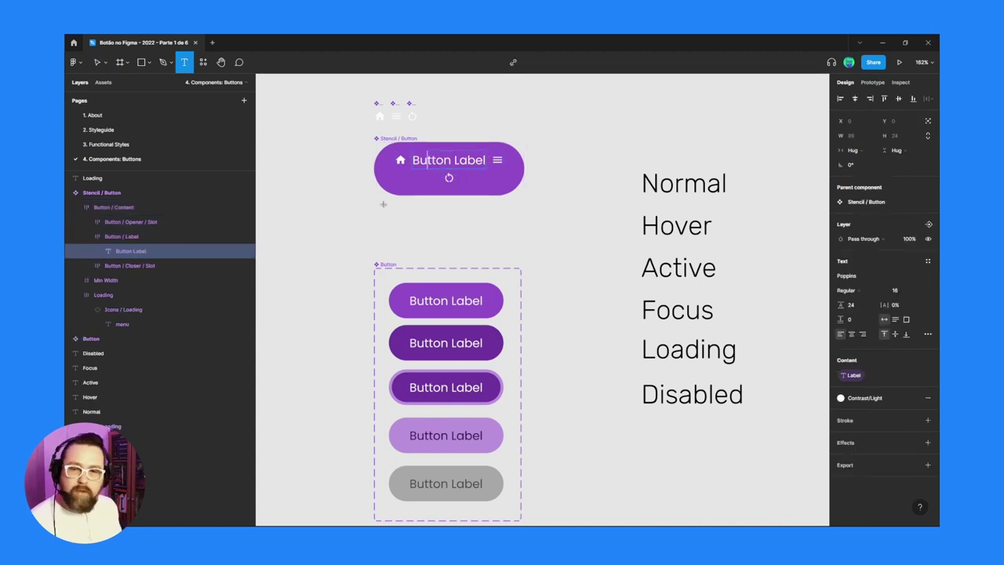
pyautogui.click(105, 62)
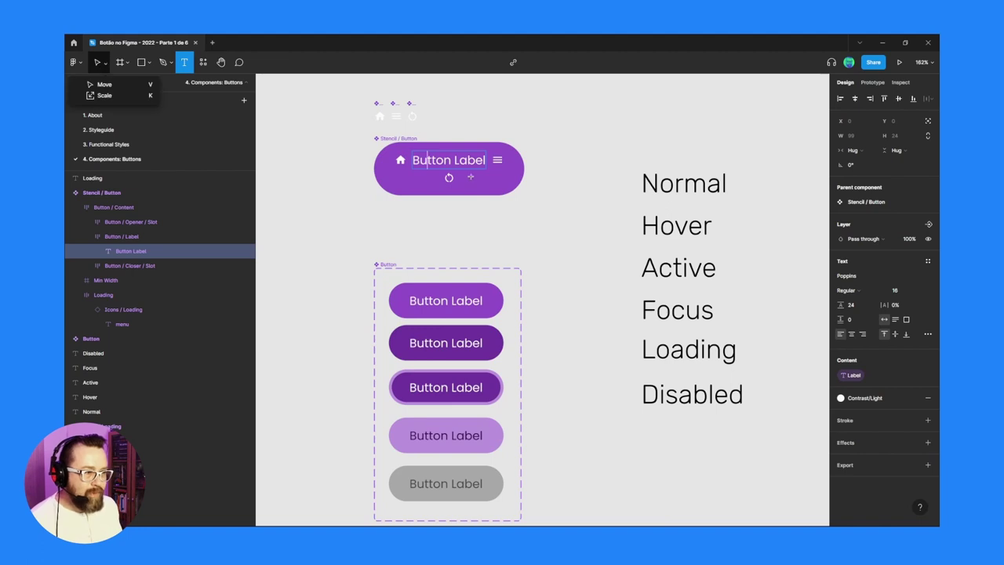
pyautogui.click(423, 186)
pyautogui.press('Escape')
# - Switch the Loading row's height sizing to Fixed at H 24
pyautogui.click(458, 184)
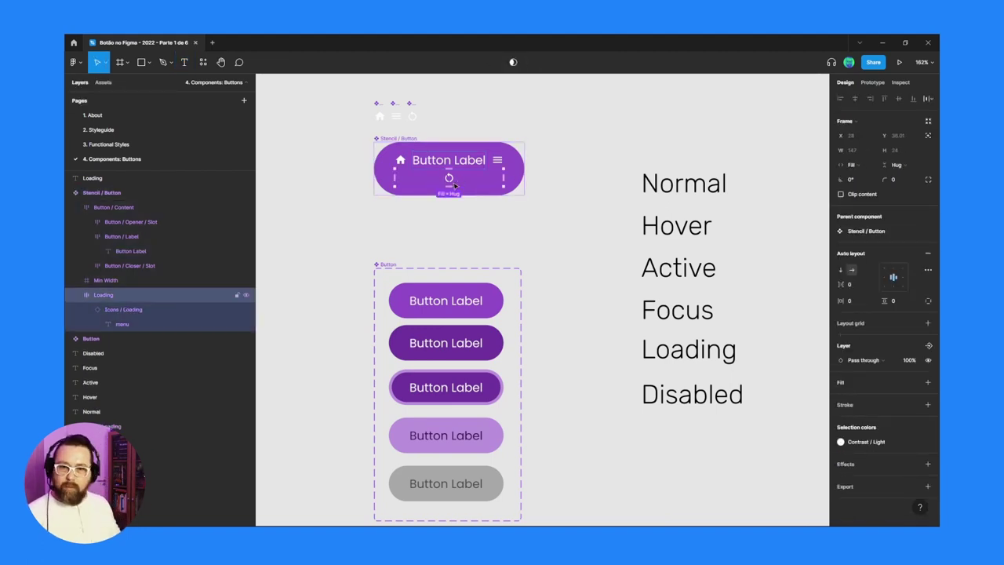
pyautogui.click(909, 162)
pyautogui.click(898, 154)
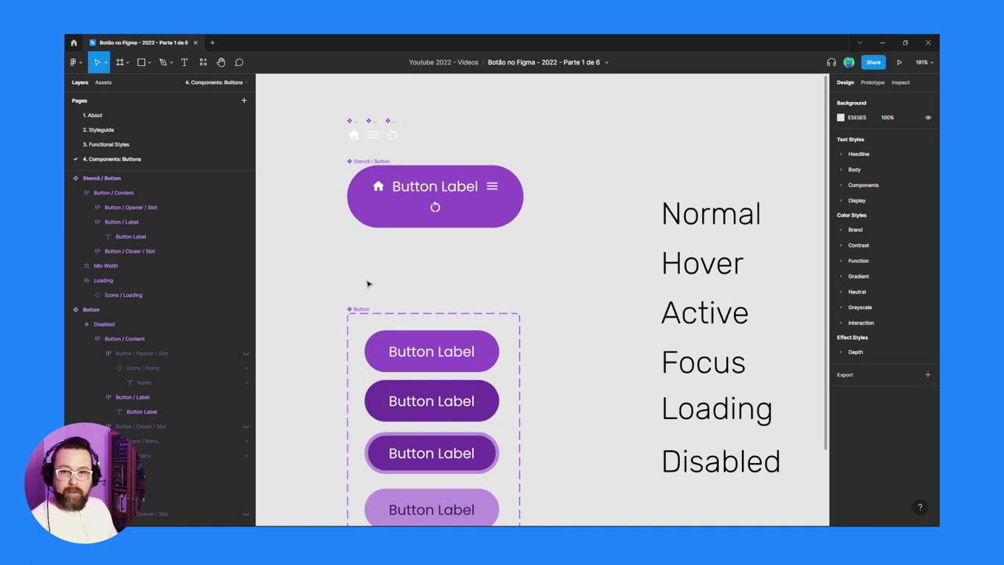
pyautogui.click(360, 309)
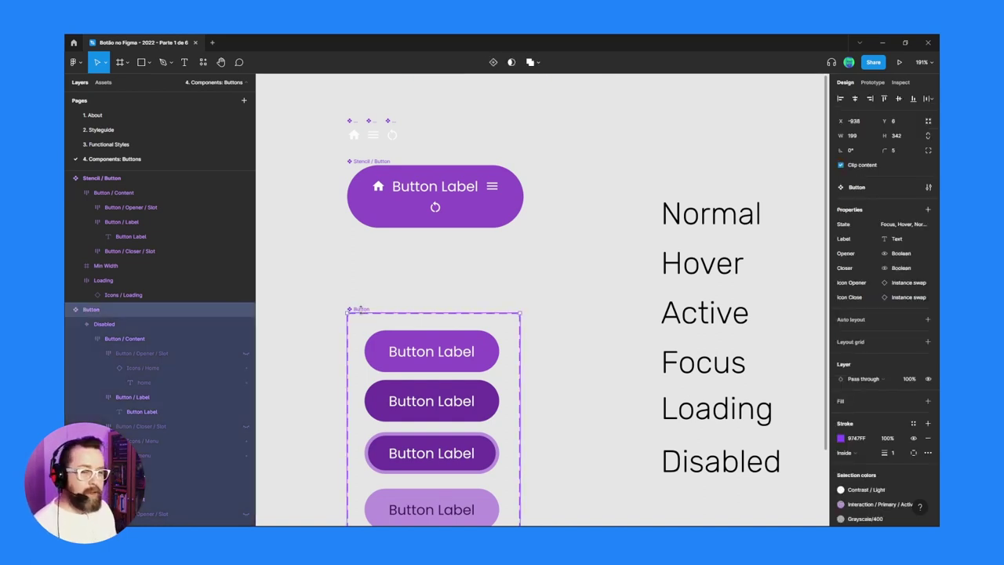
# - Drag the Button component set's bottom edge down until its height reads 385
pyautogui.scroll(-3, 360, 309)
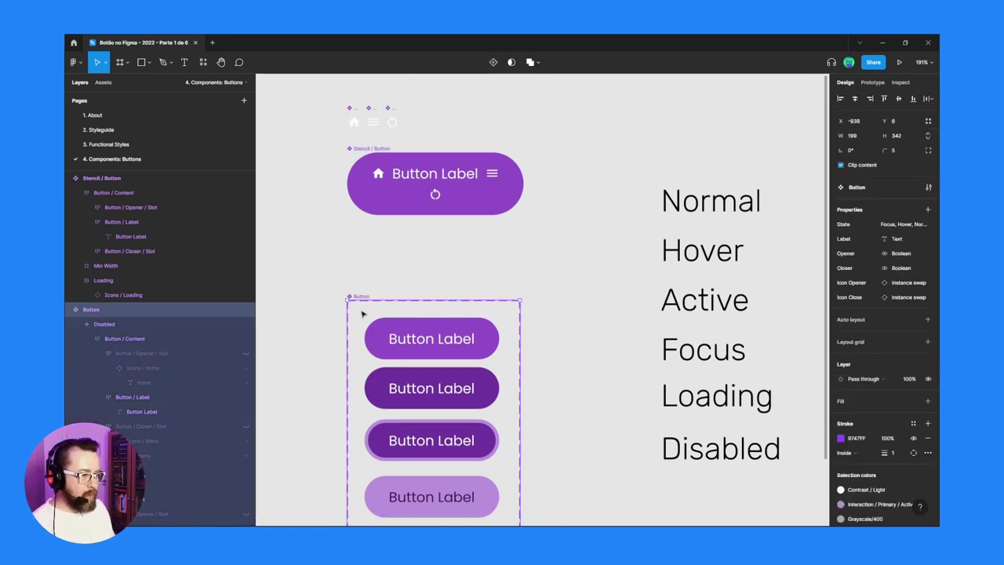
pyautogui.scroll(-1, 367, 266)
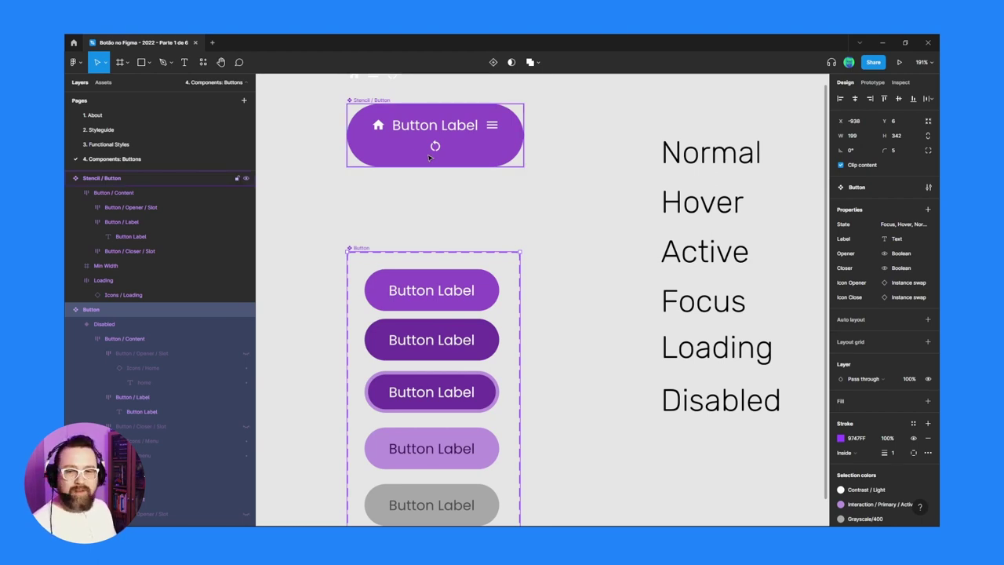
pyautogui.scroll(-1, 428, 158)
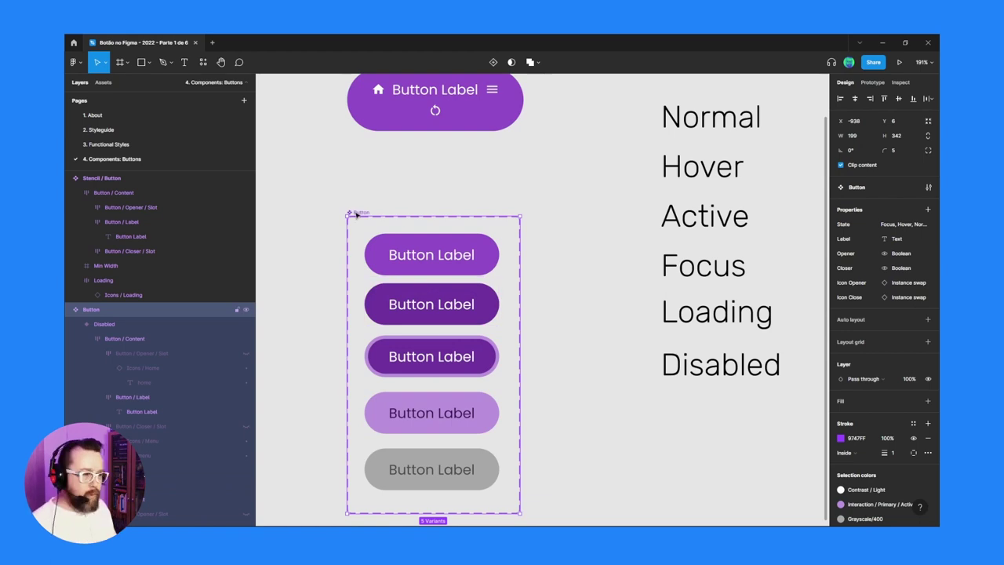
pyautogui.scroll(-3, 392, 314)
pyautogui.moveTo(429, 424); pyautogui.dragTo(428, 459)
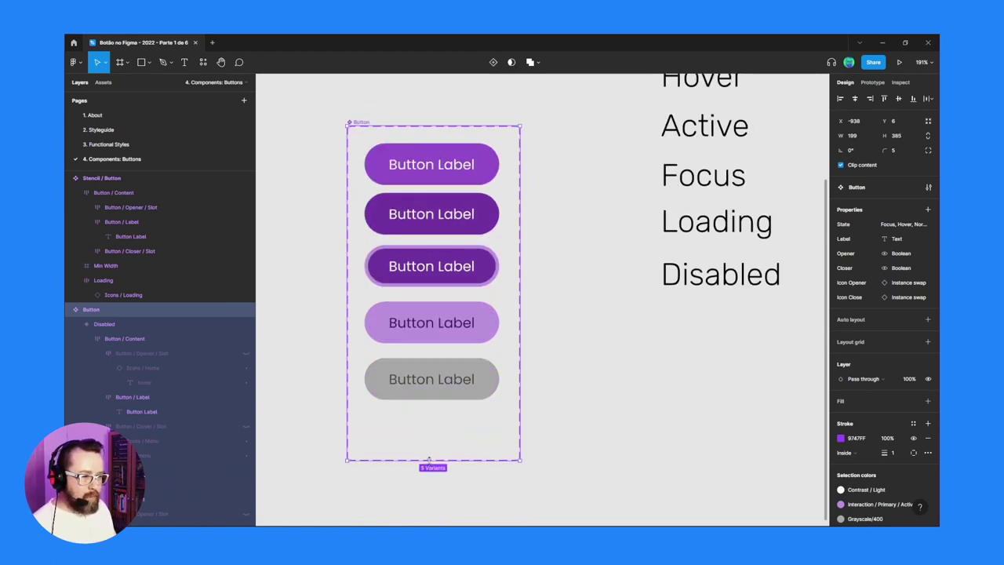
# - Duplicate the Normal variant below Disabled, then delete that extra State6 copy
pyautogui.click(473, 164)
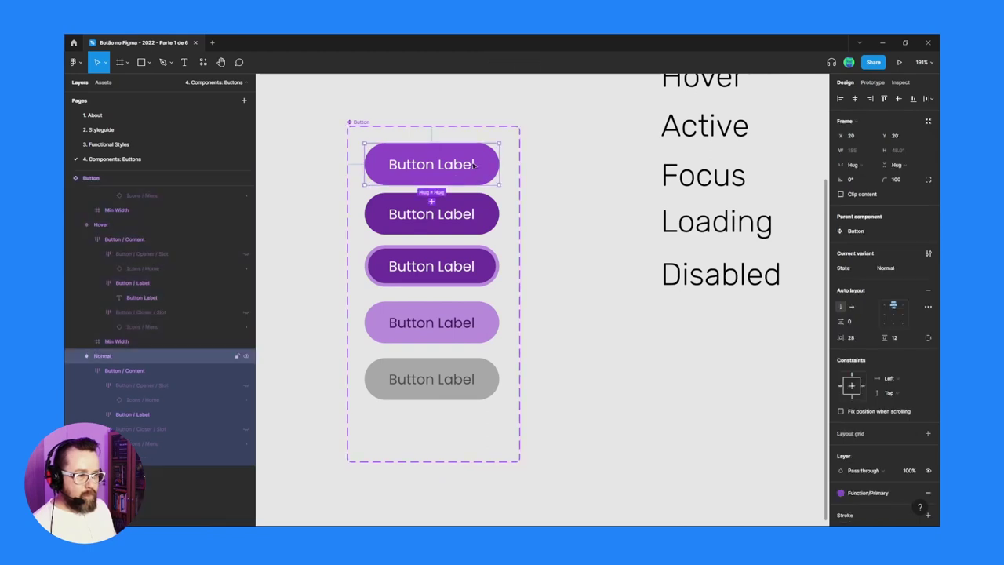
pyautogui.moveTo(474, 160); pyautogui.dragTo(474, 425)
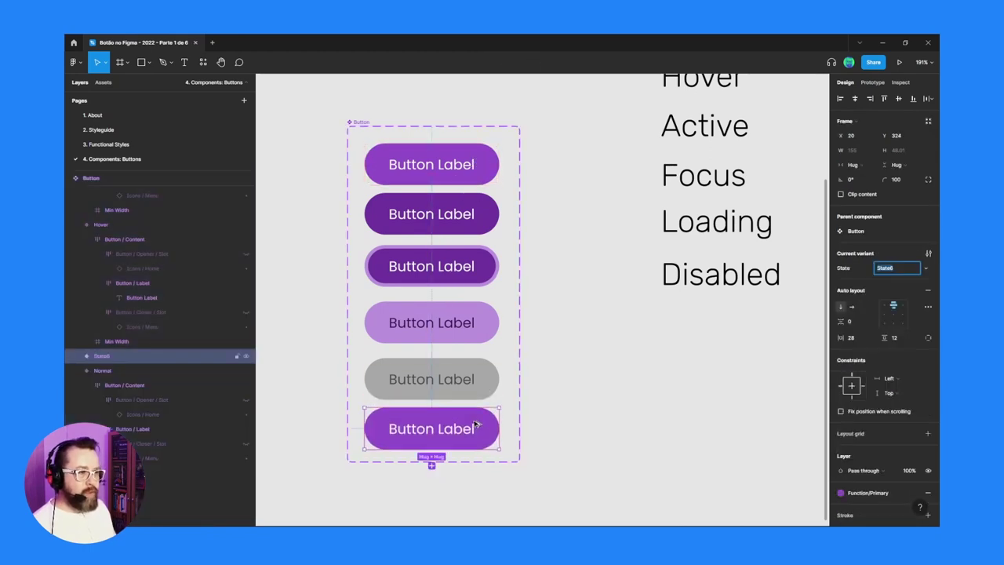
pyautogui.scroll(-2, 460, 369)
pyautogui.scroll(1, 460, 370)
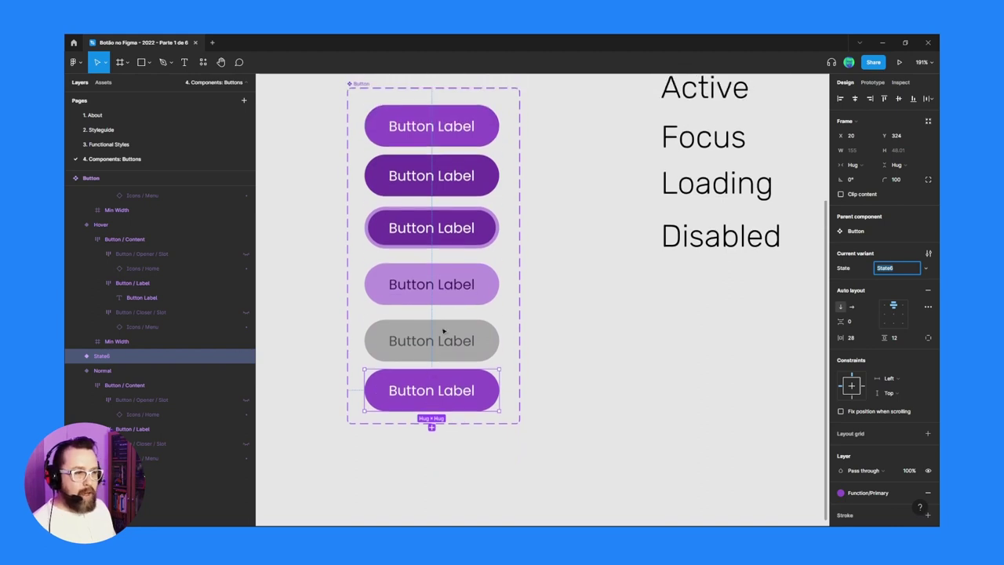
pyautogui.click(354, 87)
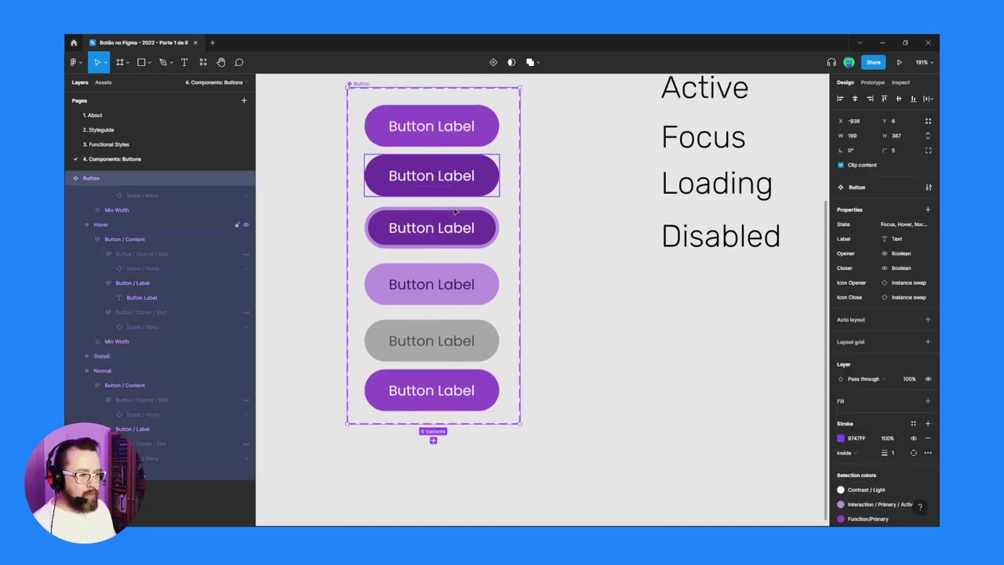
pyautogui.click(453, 384)
pyautogui.press('Delete')
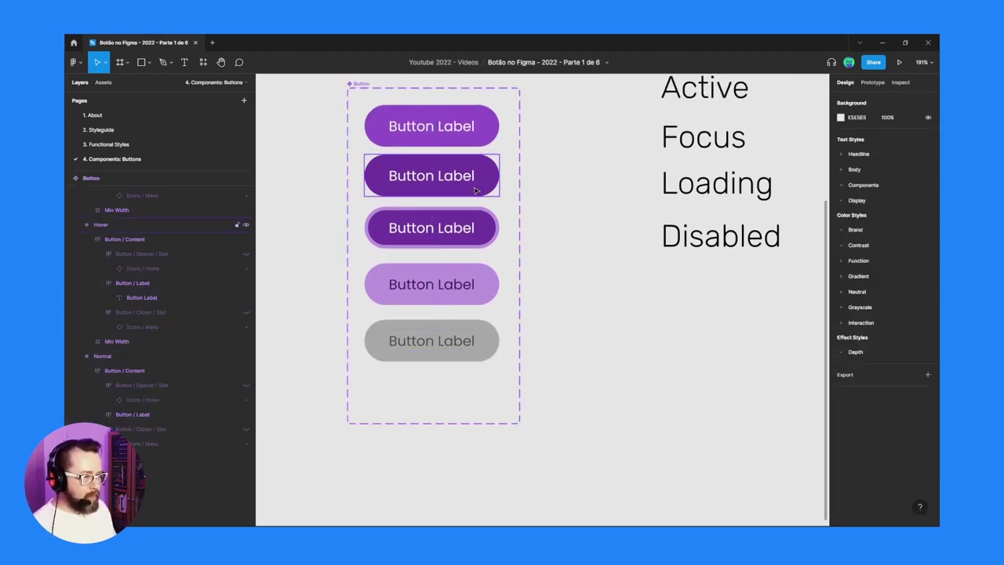
# - Duplicate the Hover variant at the bottom of the set and name its State Loading
pyautogui.click(462, 184)
pyautogui.moveTo(460, 179); pyautogui.dragTo(455, 395)
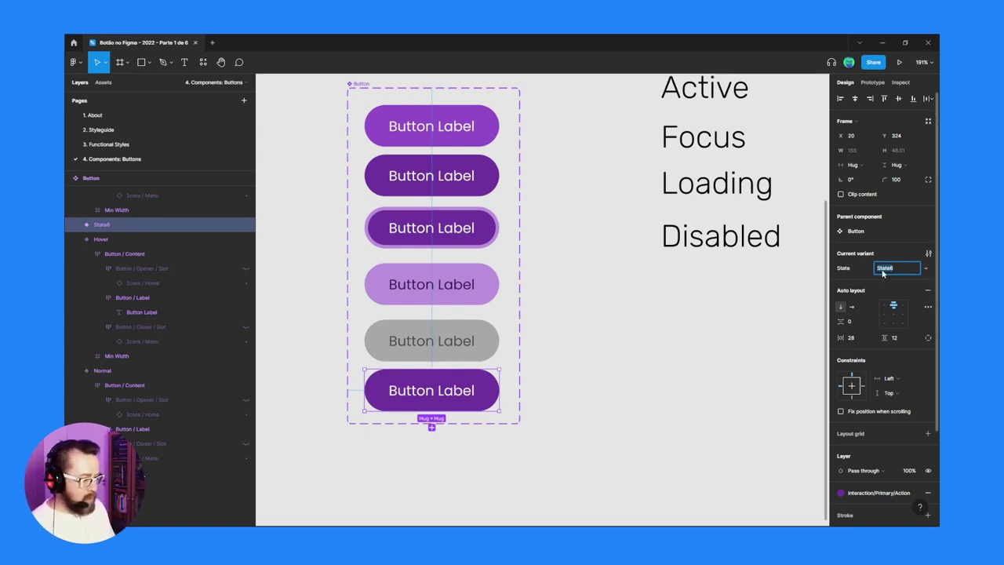
pyautogui.write('Loading')
pyautogui.press('Return')
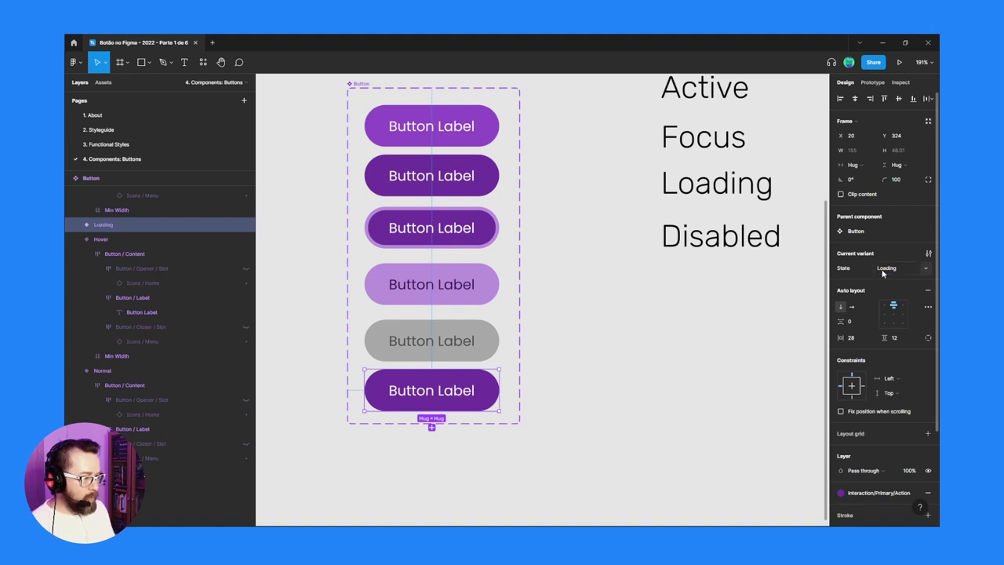
pyautogui.click(580, 232)
# - Extend the component set's bottom edge and select the Loading row inside Stencil / Button
pyautogui.click(374, 91)
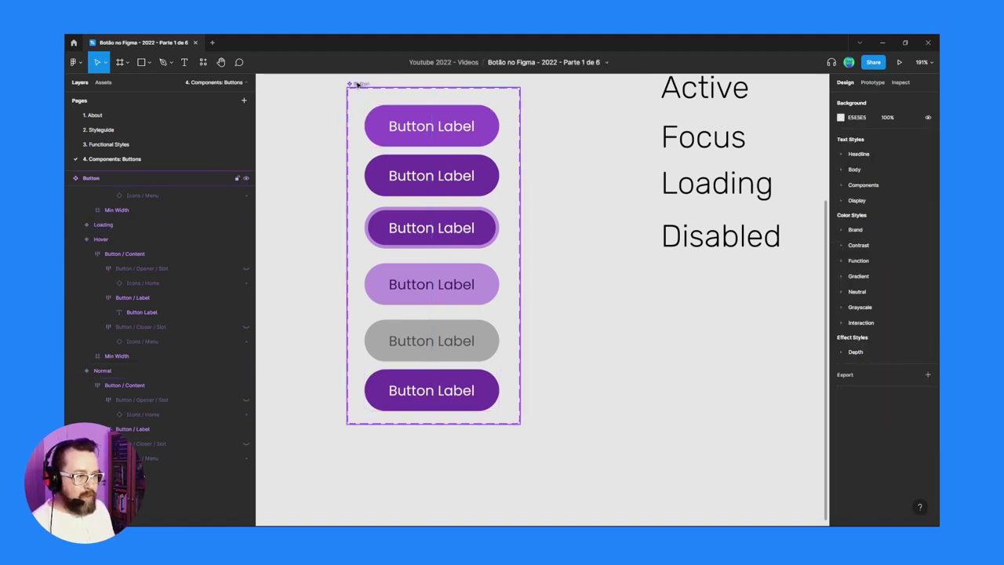
pyautogui.moveTo(435, 423)
pyautogui.mouseDown()
pyautogui.moveTo(435, 437)
pyautogui.moveTo(435, 427)
pyautogui.mouseUp()
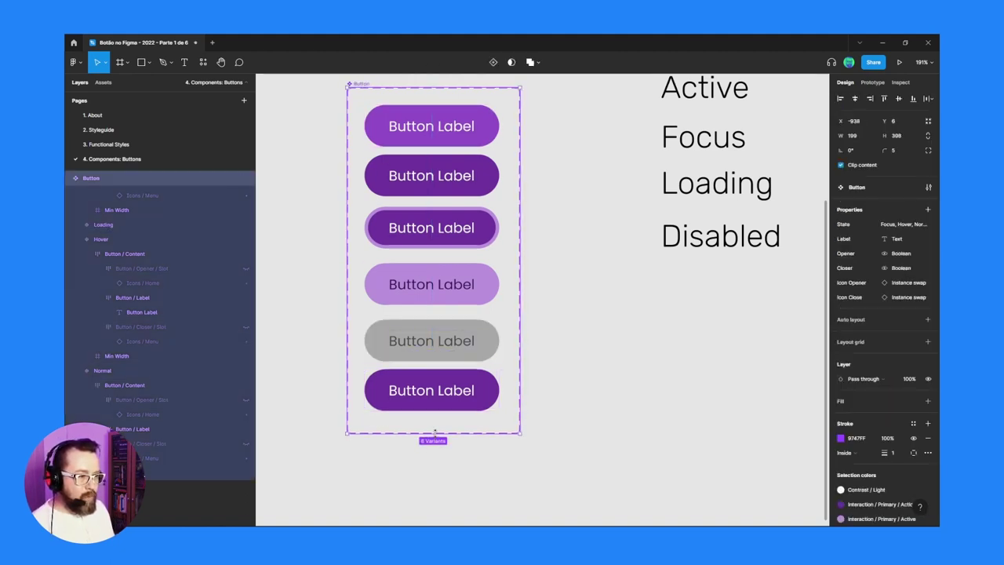
pyautogui.click(458, 404)
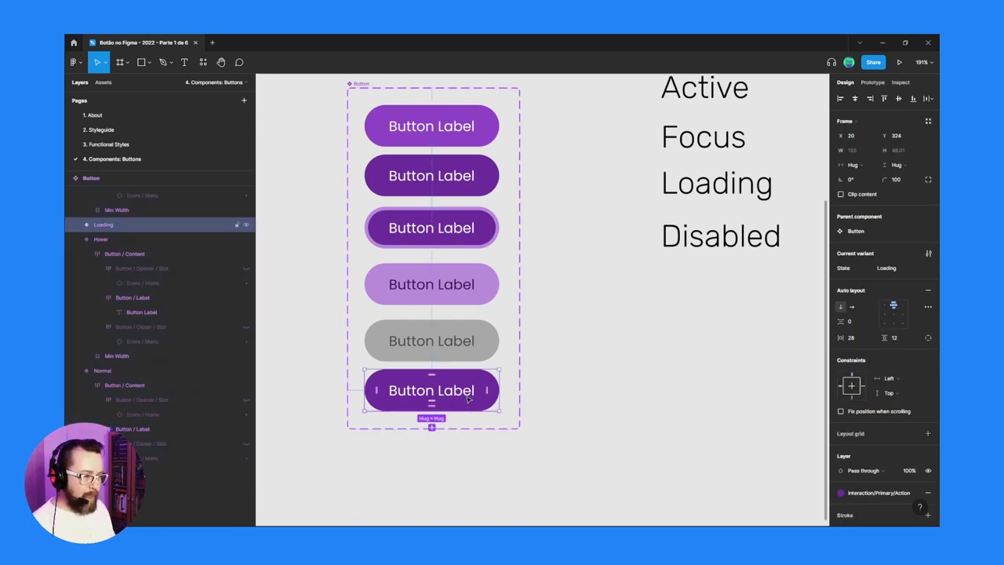
pyautogui.scroll(5, 467, 400)
pyautogui.scroll(3, 445, 391)
pyautogui.doubleClick(435, 380)
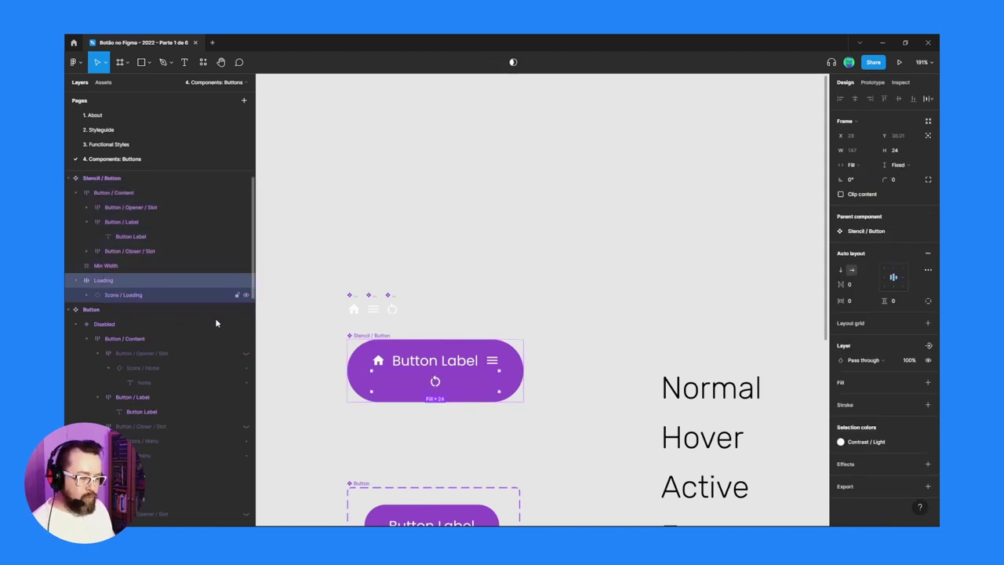
pyautogui.scroll(-3, 424, 345)
pyautogui.click(412, 272)
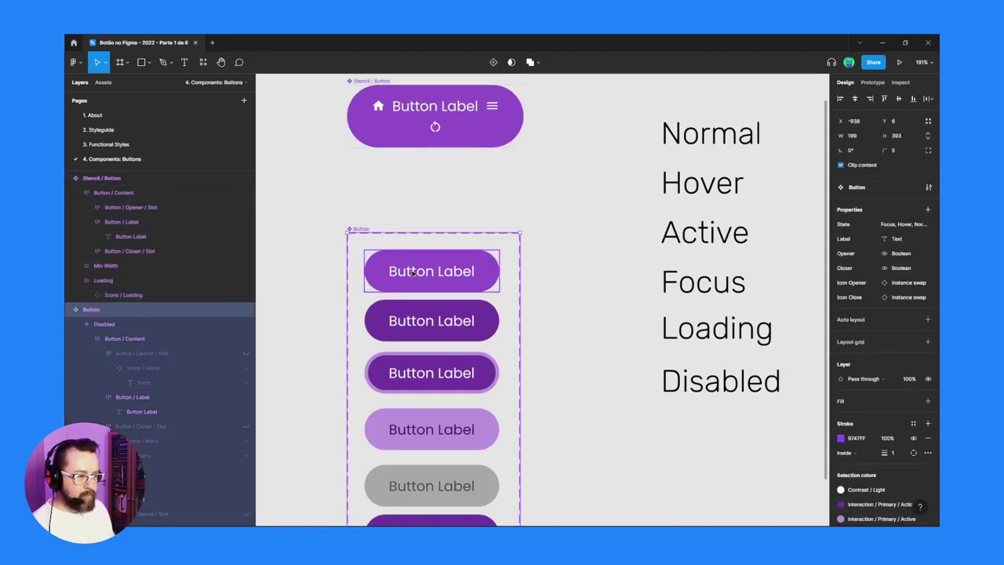
pyautogui.scroll(-1, 412, 272)
# - Select all six button variants and paste the Icons / Loading layer into each
pyautogui.click(416, 236)
pyautogui.keyDown('shift'); pyautogui.click(424, 284); pyautogui.keyUp('shift')
pyautogui.keyDown('shift'); pyautogui.click(422, 337); pyautogui.keyUp('shift')
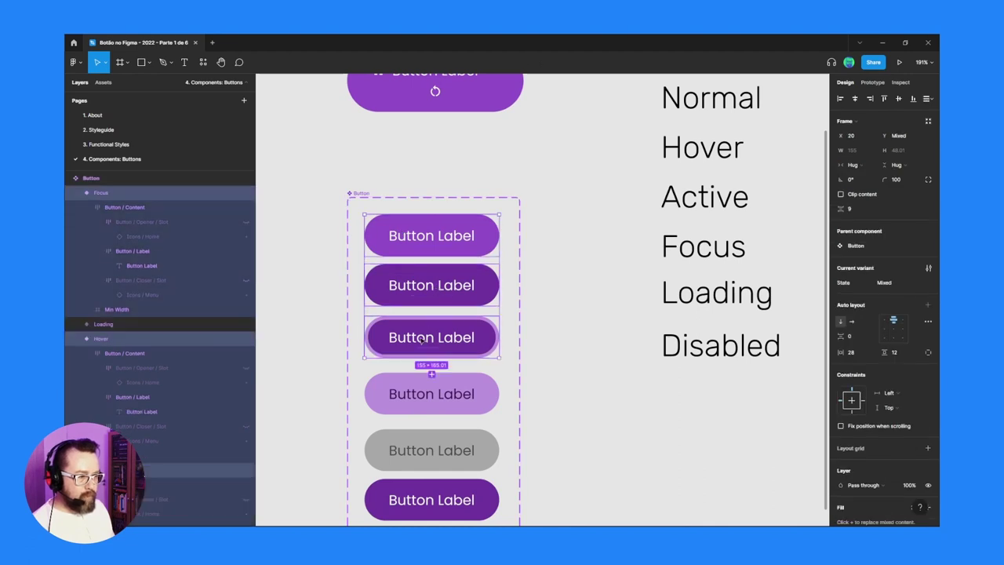
pyautogui.keyDown('shift'); pyautogui.click(430, 392); pyautogui.keyUp('shift')
pyautogui.keyDown('shift'); pyautogui.click(430, 458); pyautogui.keyUp('shift')
pyautogui.keyDown('shift'); pyautogui.click(435, 481); pyautogui.keyUp('shift')
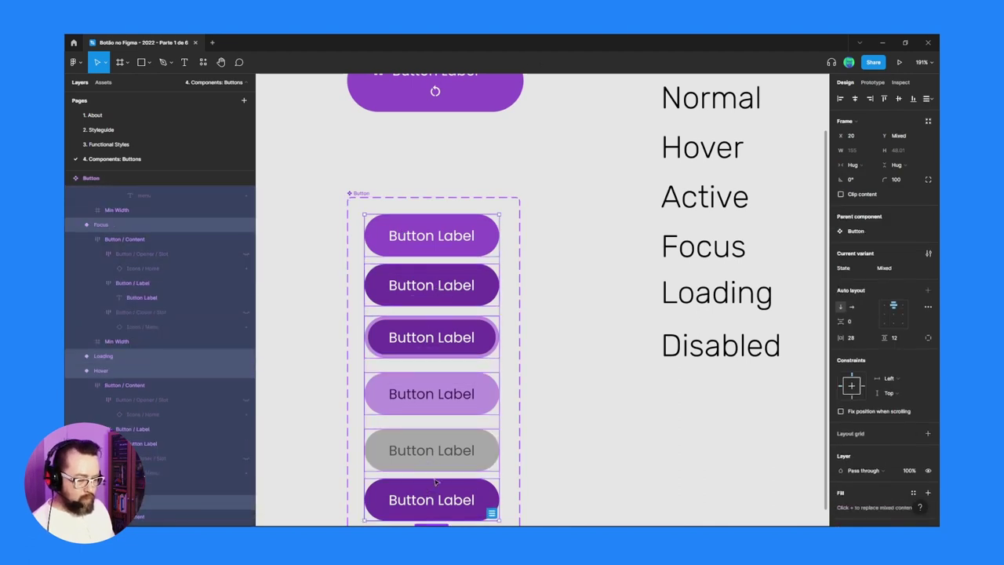
pyautogui.hotkey('ctrl', 'v')
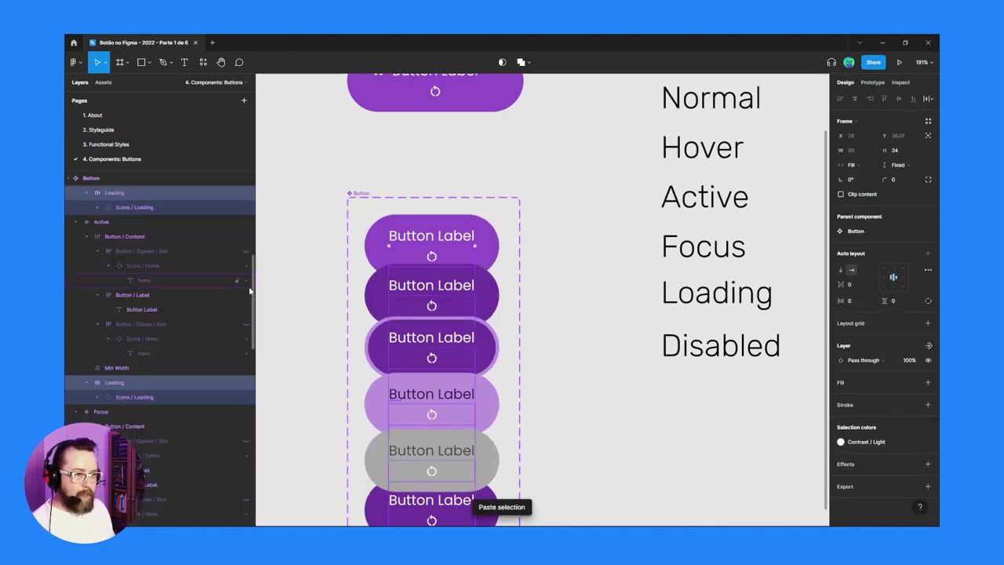
pyautogui.moveTo(157, 192)
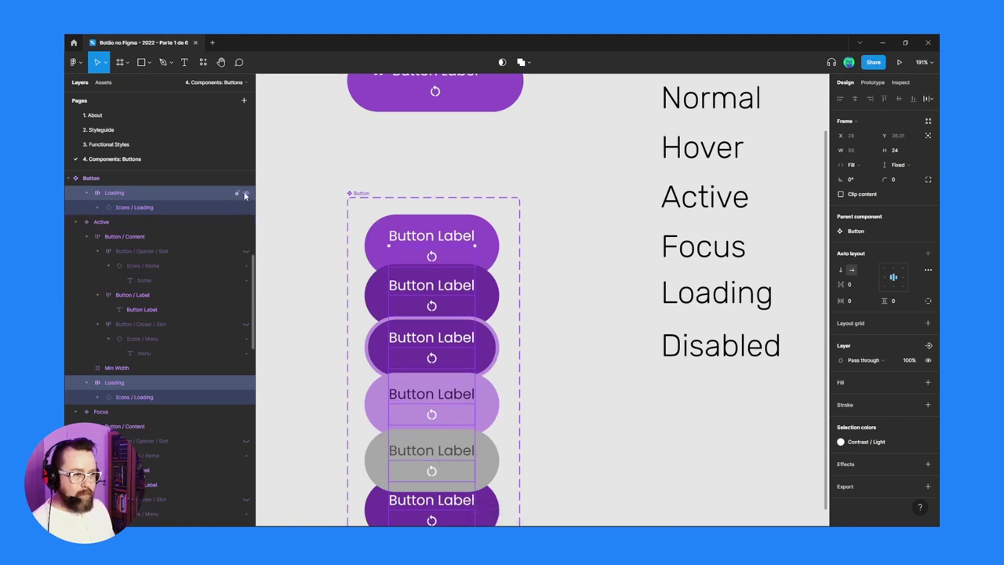
# - Hide the Loading layer in the Disabled, Focus, Hover and other lower variants
pyautogui.click(246, 192)
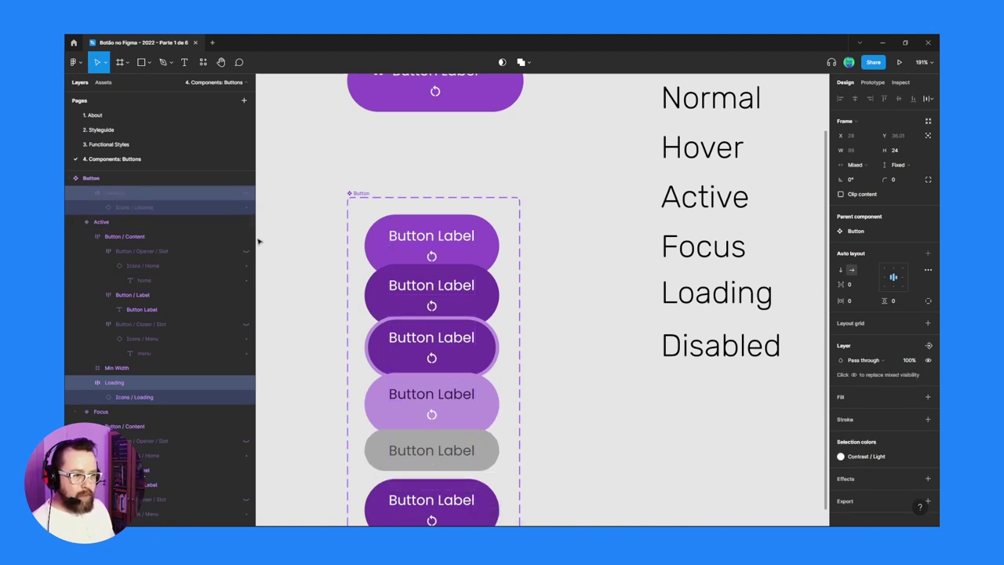
pyautogui.click(246, 385)
pyautogui.scroll(-2, 245, 388)
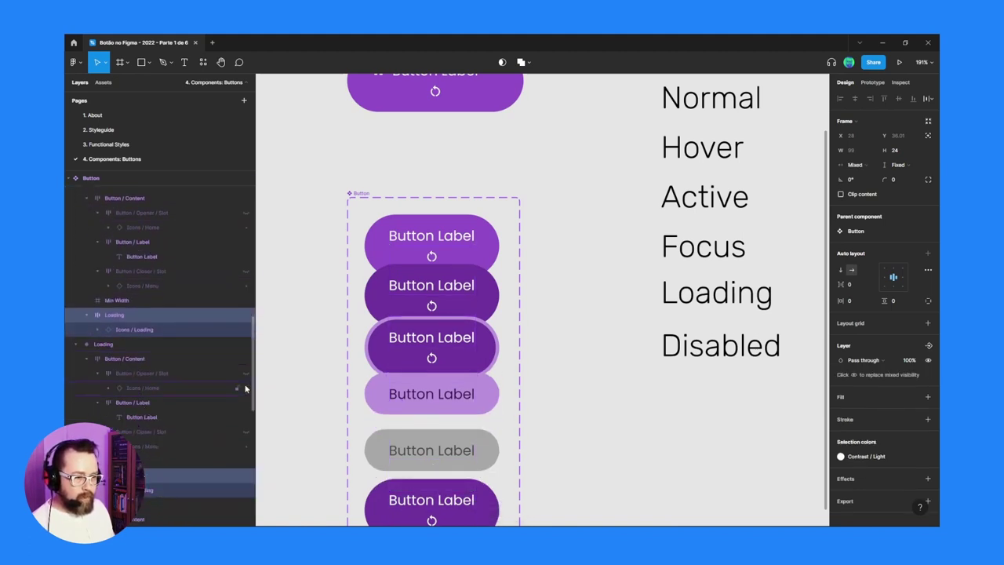
pyautogui.click(246, 316)
pyautogui.scroll(-4, 237, 325)
pyautogui.scroll(-2, 238, 325)
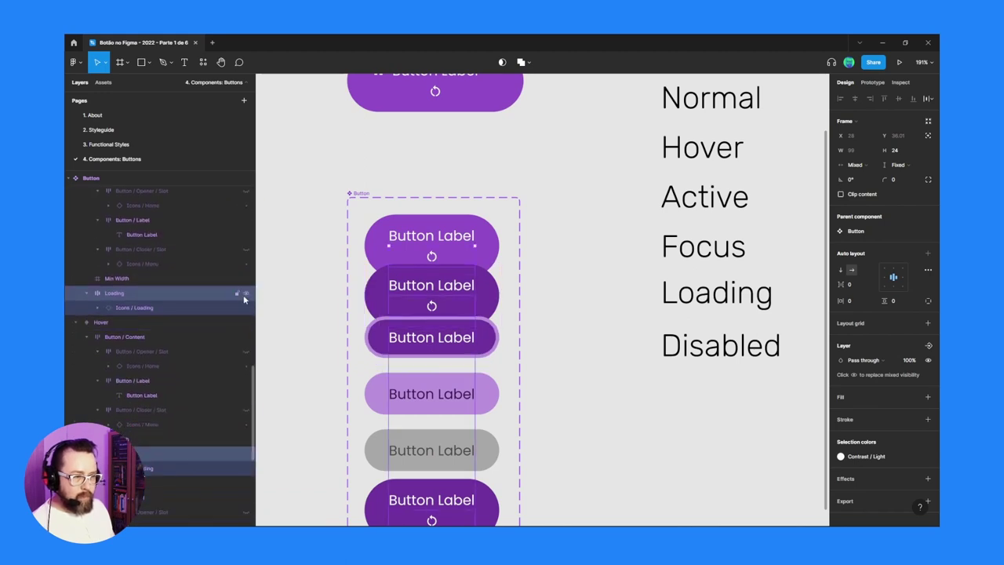
pyautogui.click(244, 295)
pyautogui.scroll(-2, 240, 296)
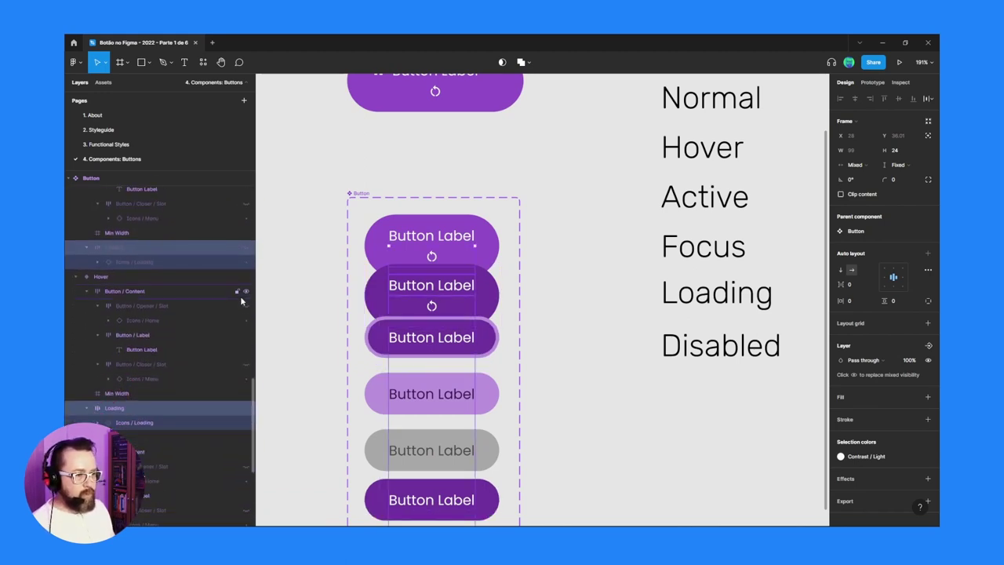
pyautogui.scroll(-2, 239, 302)
pyautogui.click(245, 317)
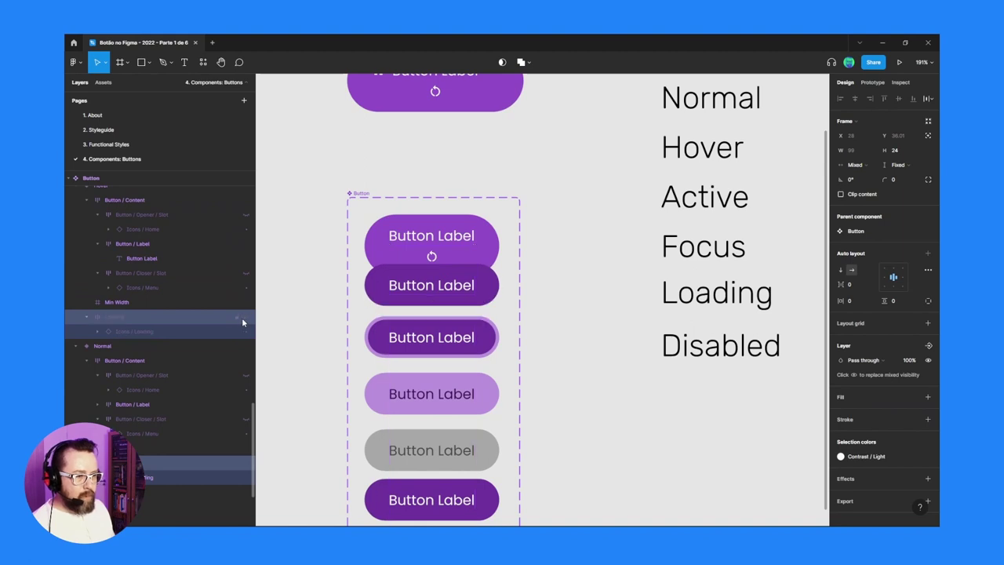
pyautogui.scroll(-2, 242, 317)
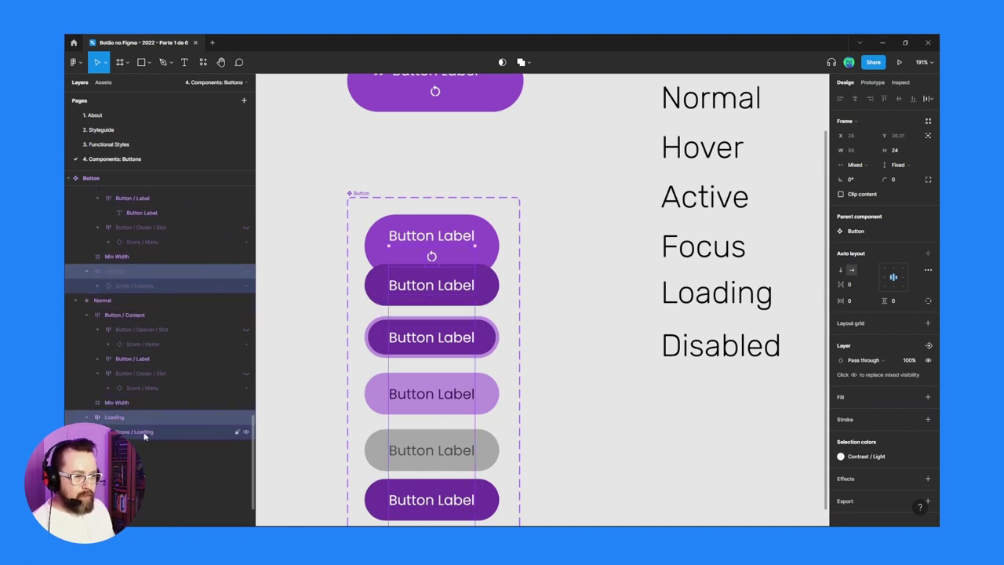
# - Select the Loading variant and unhide its Loading spinner layer
pyautogui.click(421, 499)
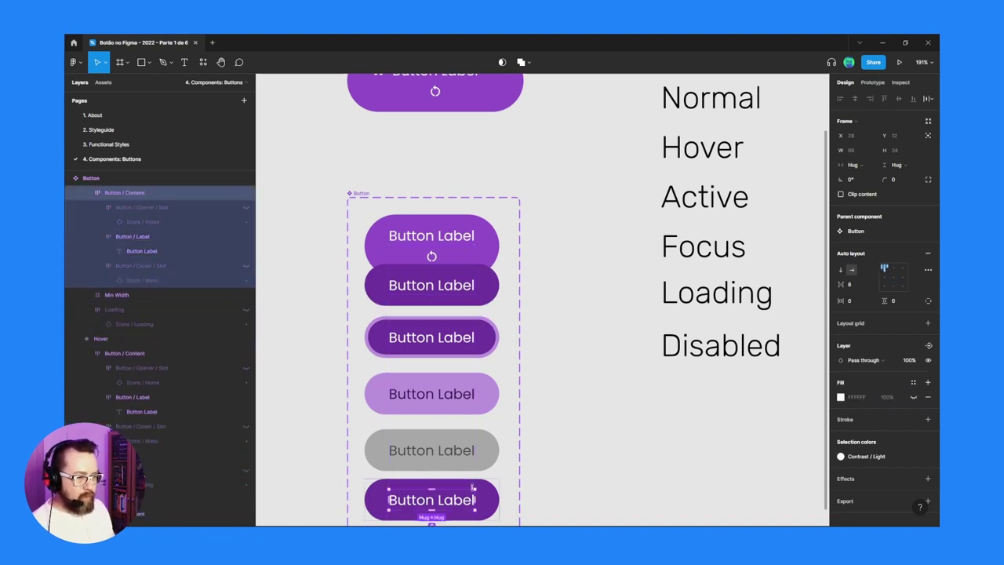
pyautogui.press('Escape')
pyautogui.scroll(-1, 164, 314)
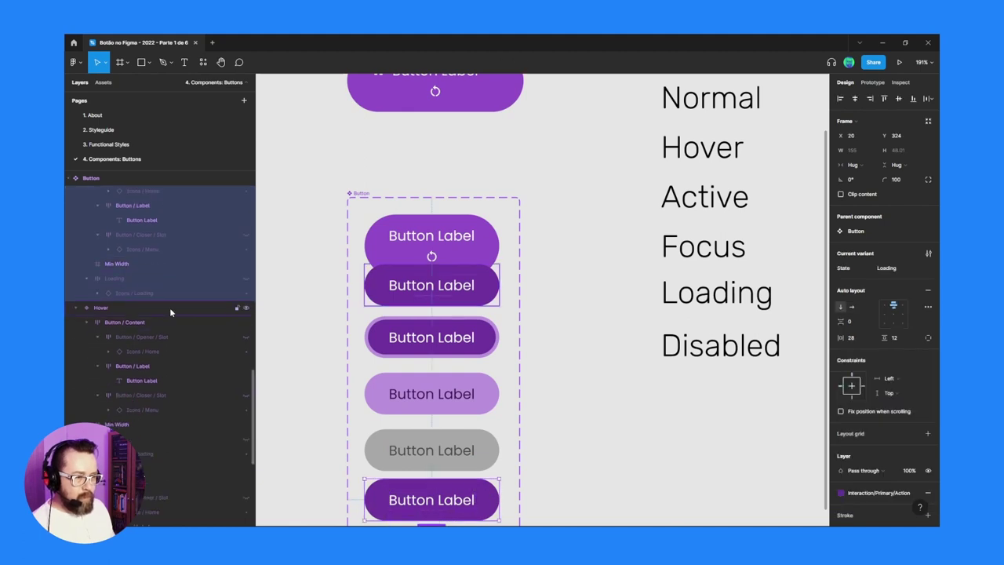
pyautogui.click(247, 277)
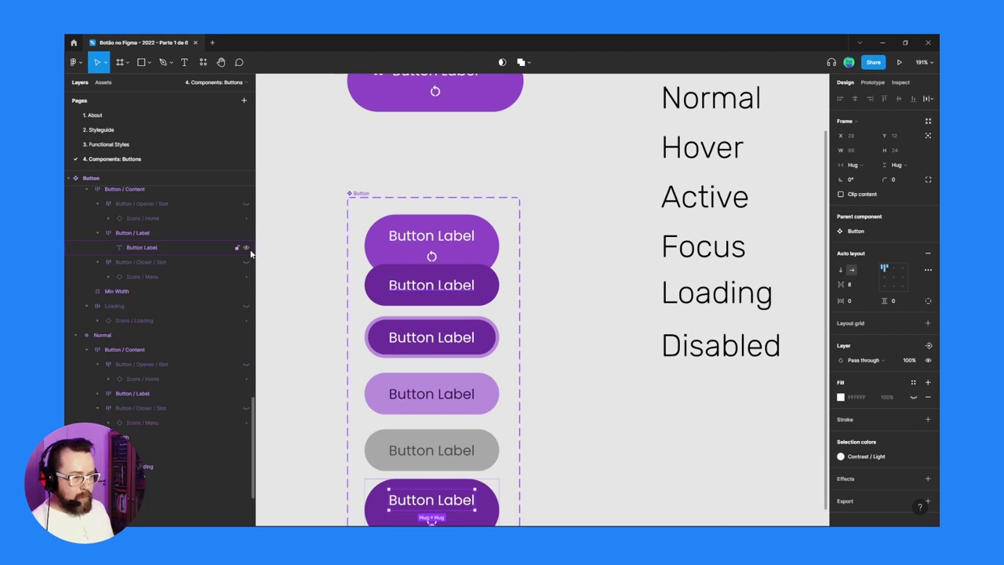
pyautogui.scroll(2, 196, 239)
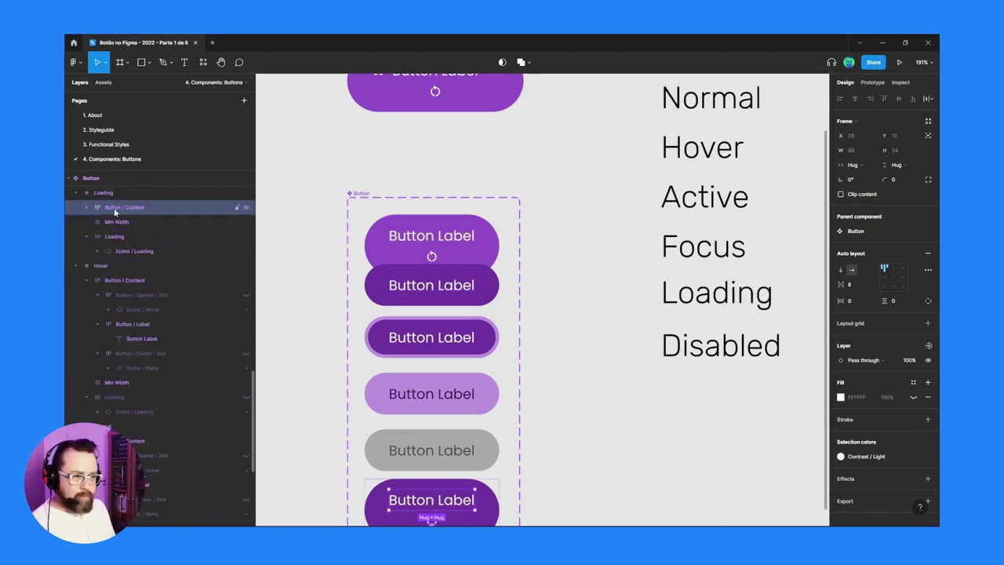
pyautogui.scroll(-1, 432, 502)
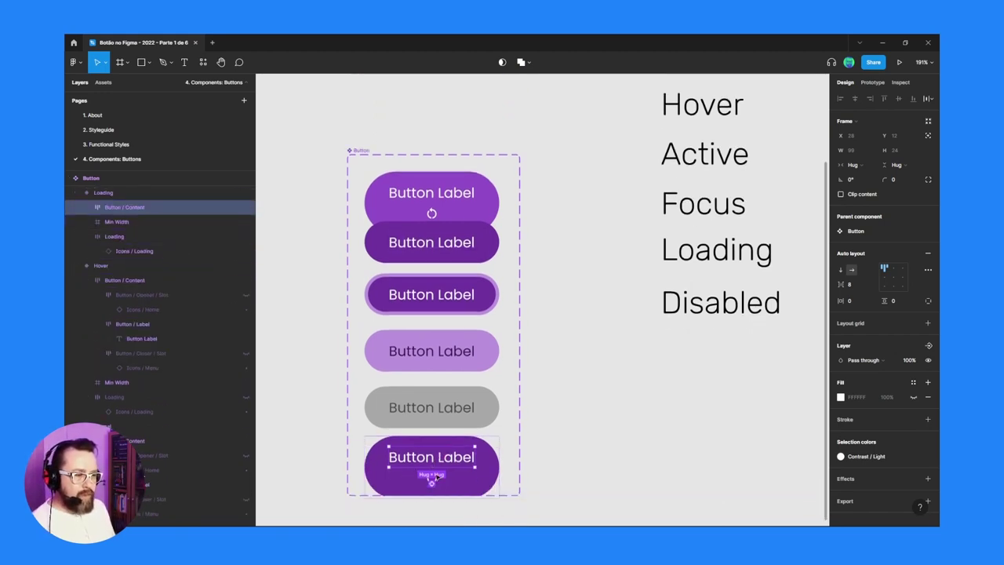
pyautogui.scroll(-1, 439, 463)
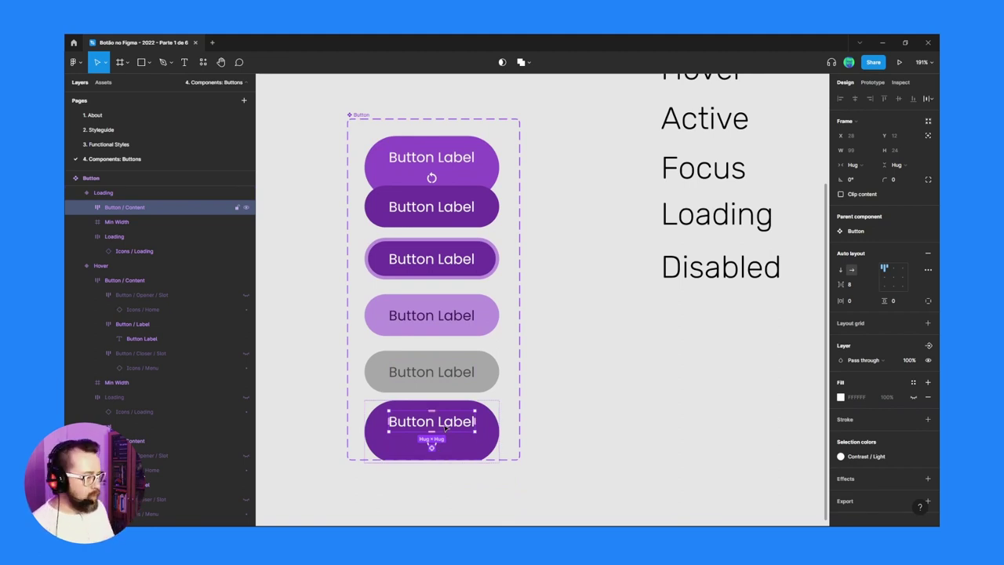
# - Set the Button / Content opacity to 0% and its height to 0.01
pyautogui.click(912, 361)
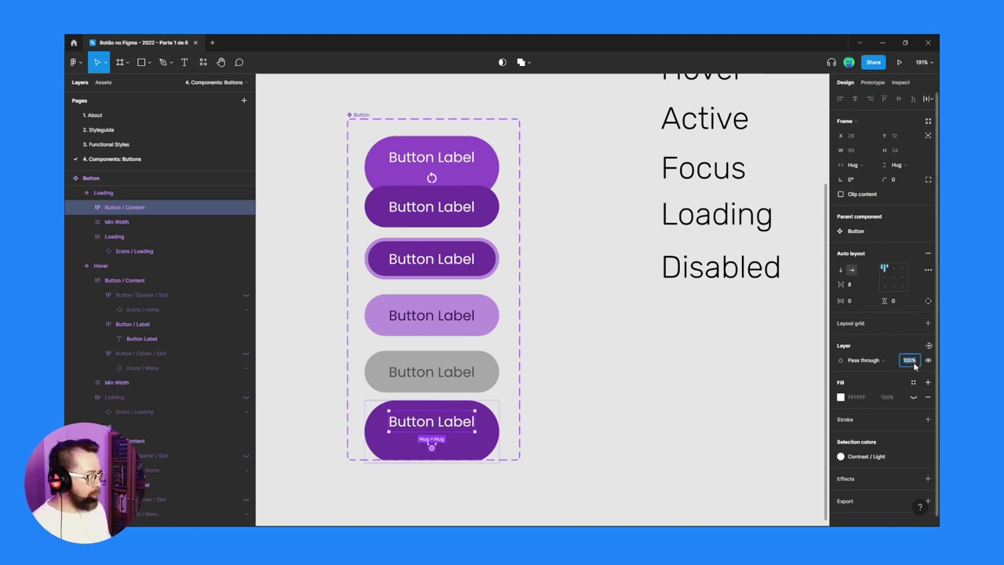
pyautogui.write('0')
pyautogui.press('Return')
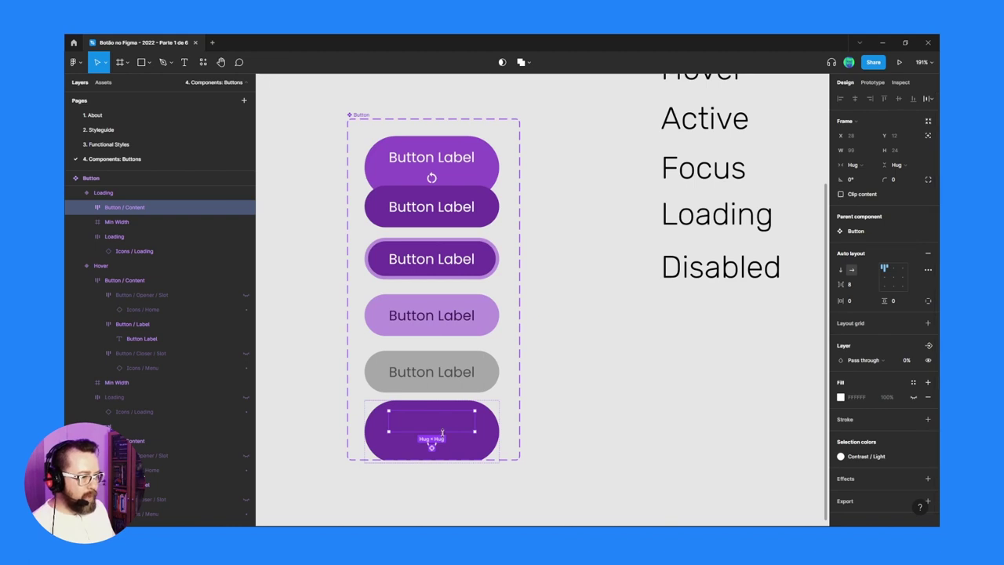
pyautogui.moveTo(442, 432); pyautogui.dragTo(442, 424)
pyautogui.click(900, 152)
pyautogui.write('0.01')
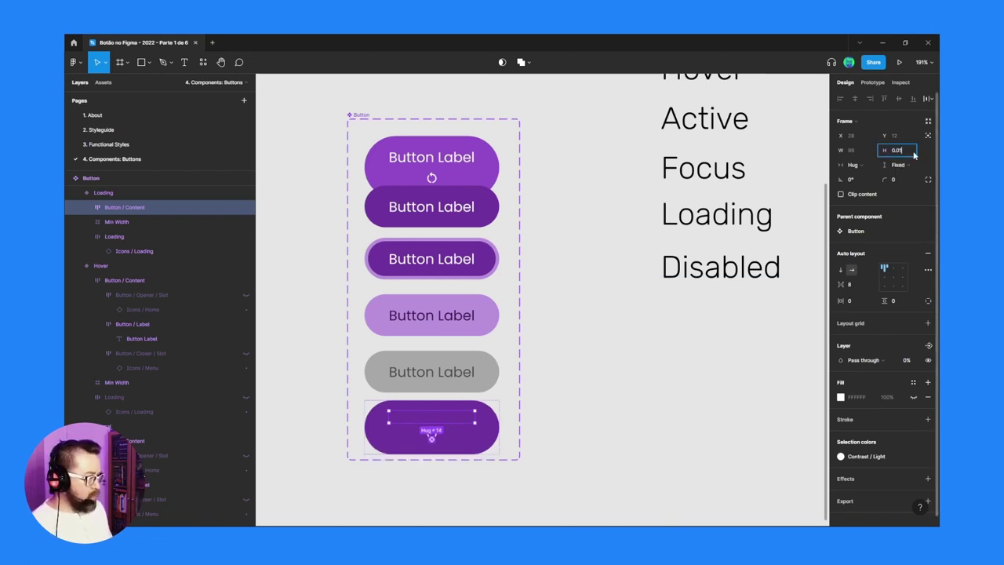
pyautogui.press('Return')
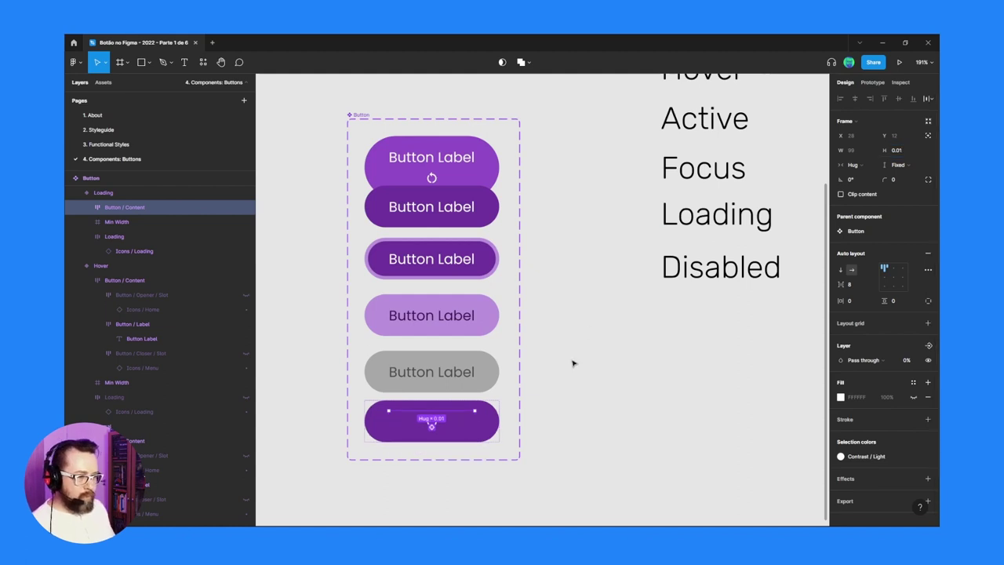
pyautogui.click(492, 428)
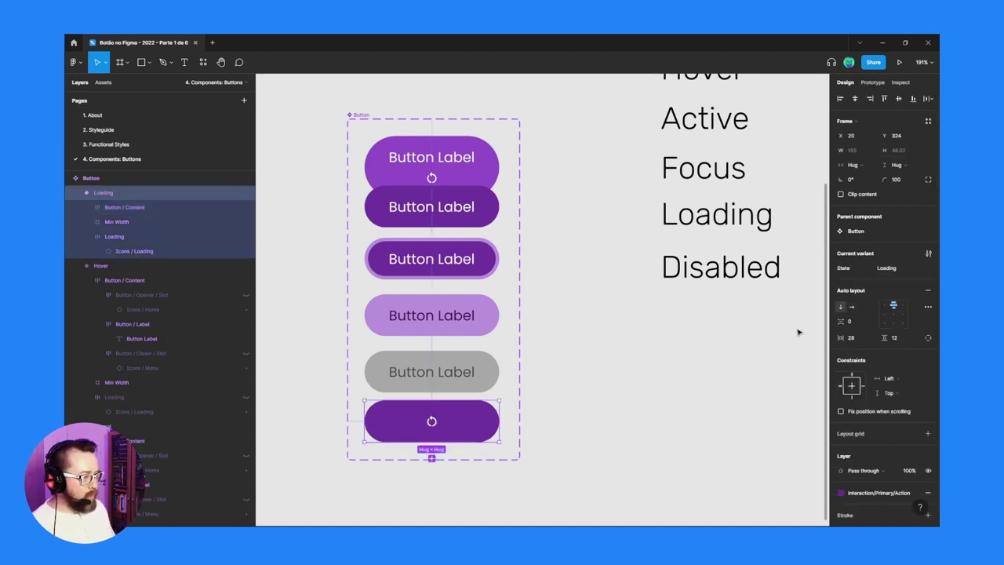
# - Hide the Loading layer in the top Normal variant
pyautogui.click(594, 415)
pyautogui.click(482, 419)
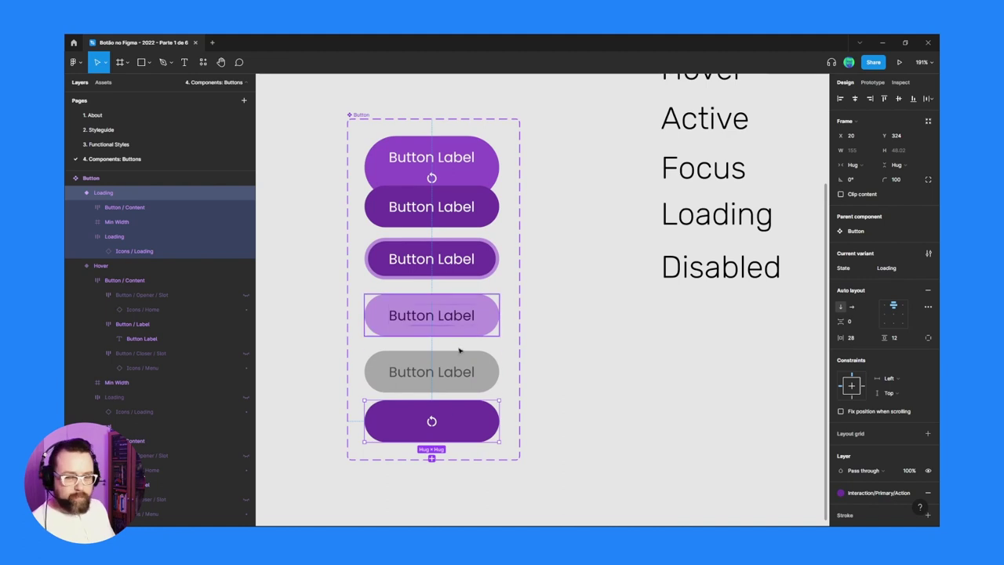
pyautogui.click(602, 421)
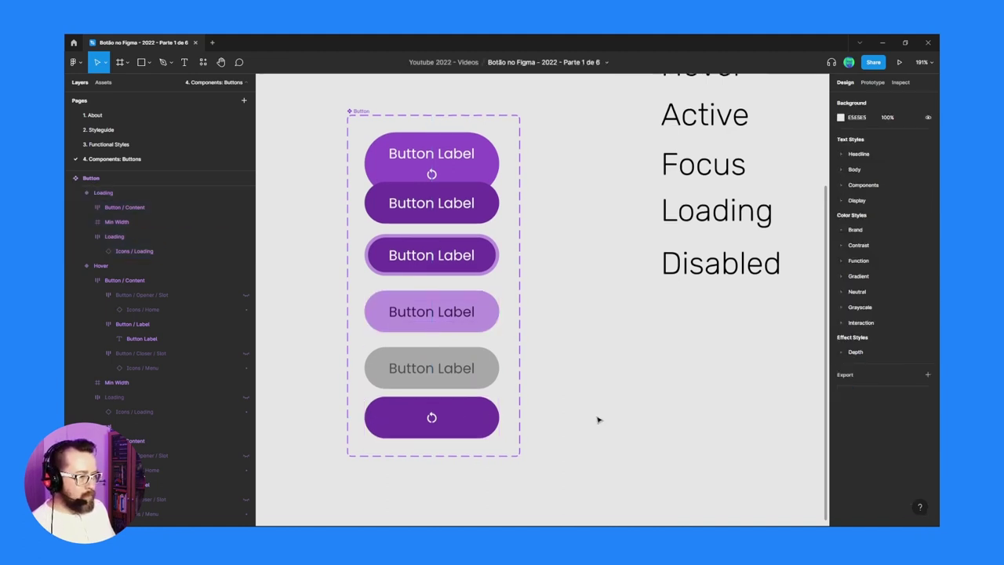
pyautogui.scroll(-1, 598, 420)
pyautogui.click(445, 142)
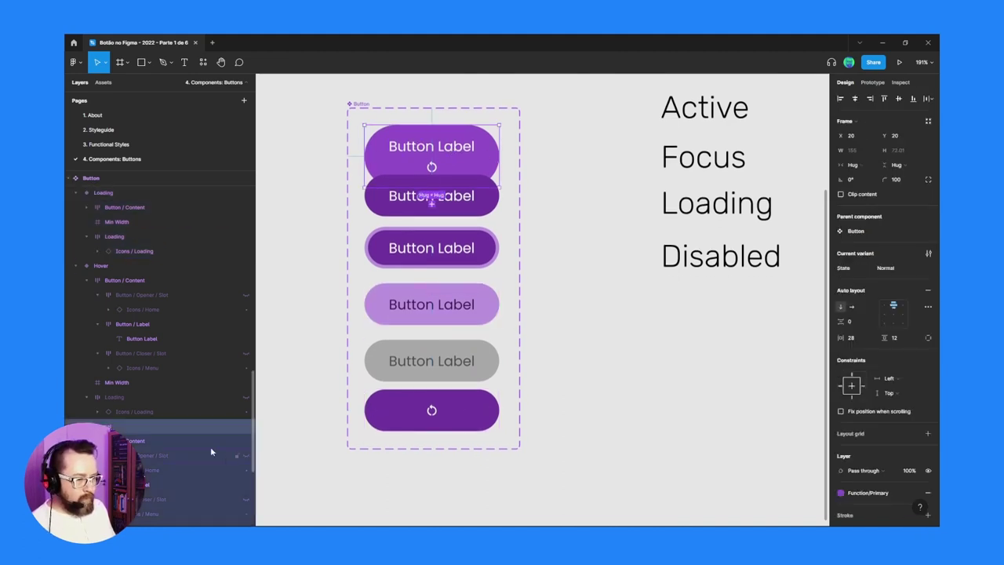
pyautogui.scroll(-3, 210, 452)
pyautogui.click(244, 405)
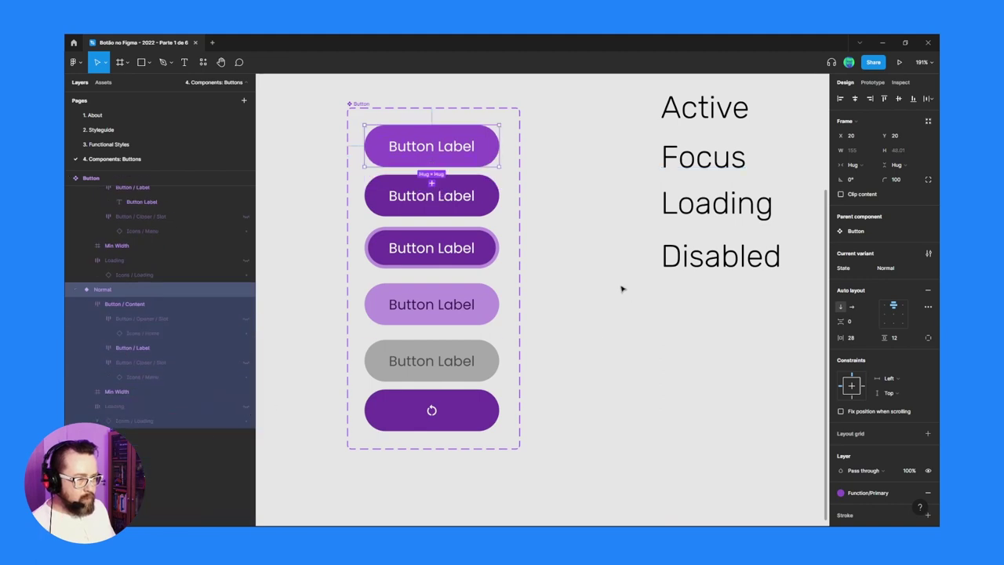
# - Check the Disabled and Normal buttons, then marquee-select canvas objects and delete them
pyautogui.click(611, 287)
pyautogui.scroll(1, 549, 330)
pyautogui.click(426, 376)
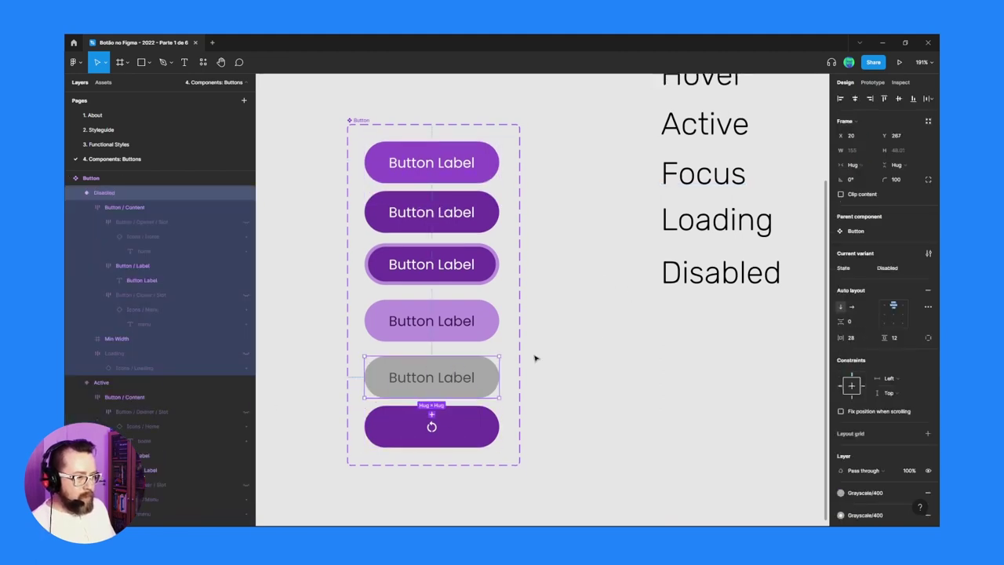
pyautogui.scroll(1, 548, 345)
pyautogui.click(570, 328)
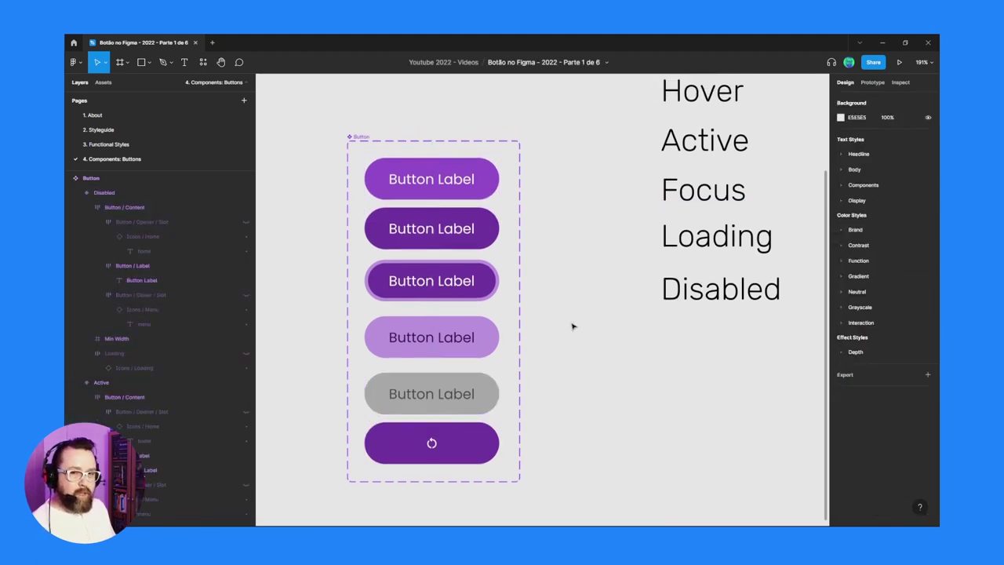
pyautogui.click(461, 189)
pyautogui.scroll(-2, 582, 337)
pyautogui.moveTo(439, 145)
pyautogui.mouseDown()
pyautogui.moveTo(475, 260)
pyautogui.moveTo(488, 495)
pyautogui.mouseUp()
pyautogui.scroll(-5, 448, 358)
pyautogui.press('Delete')
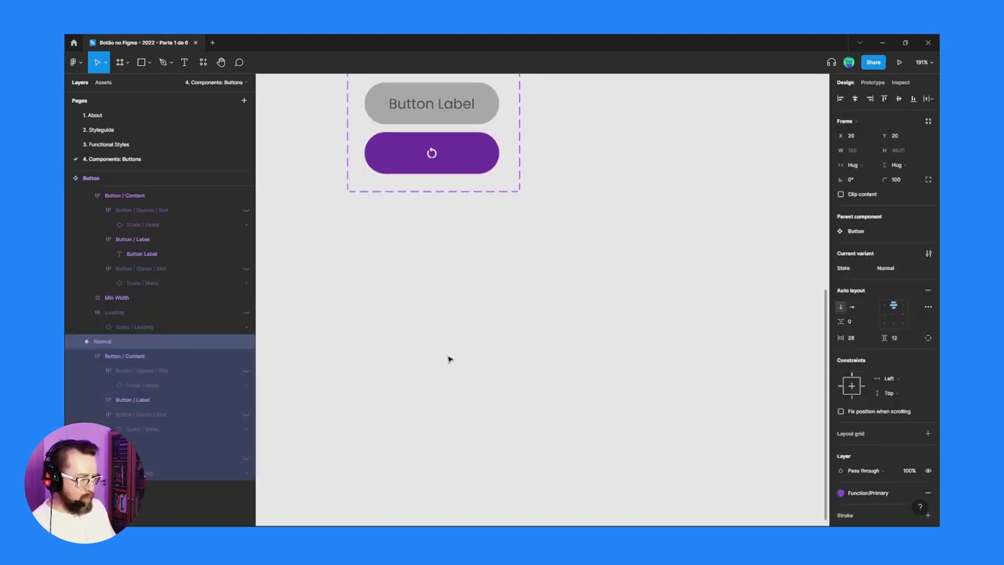
pyautogui.click(103, 82)
# - Place a Button instance below the component set and label it 'Entrar'
pyautogui.scroll(3, 408, 216)
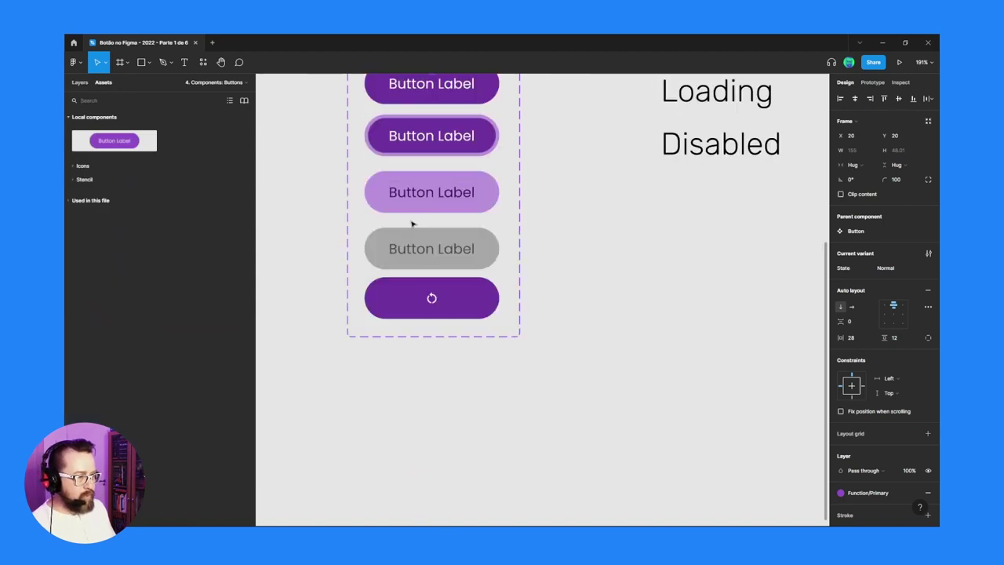
pyautogui.scroll(2, 411, 223)
pyautogui.moveTo(113, 140); pyautogui.dragTo(661, 448)
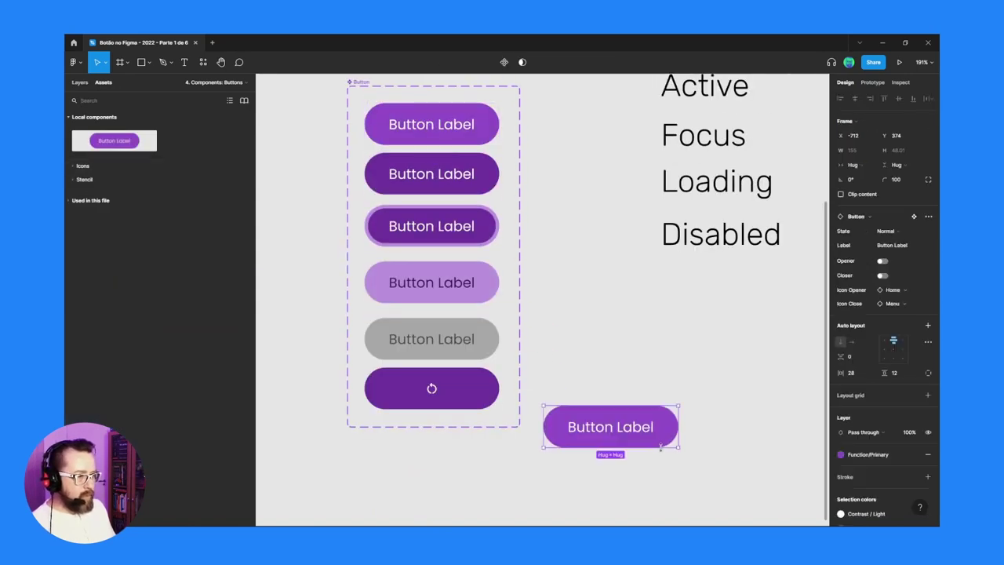
pyautogui.scroll(-3, 628, 392)
pyautogui.moveTo(603, 285); pyautogui.dragTo(426, 363)
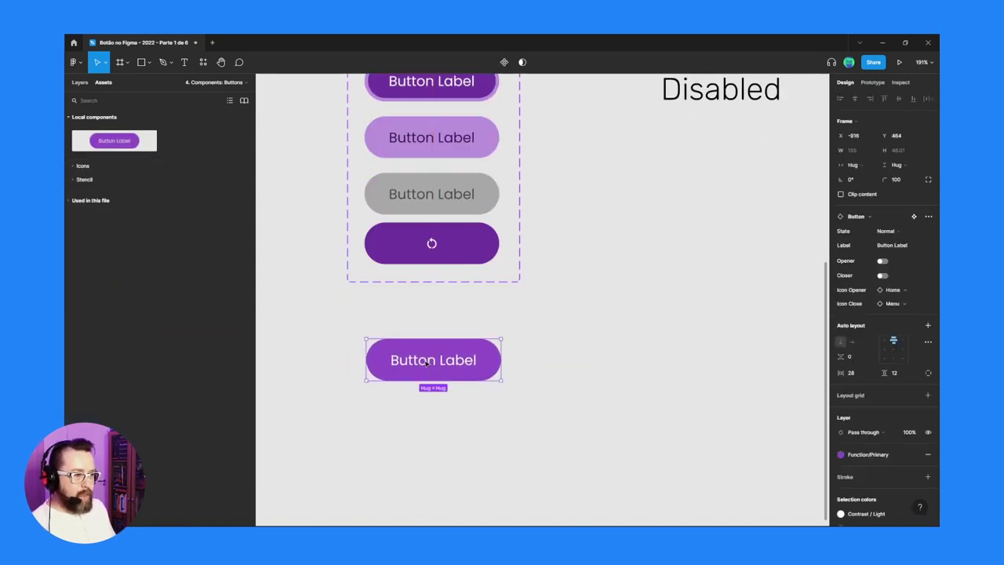
pyautogui.click(900, 246)
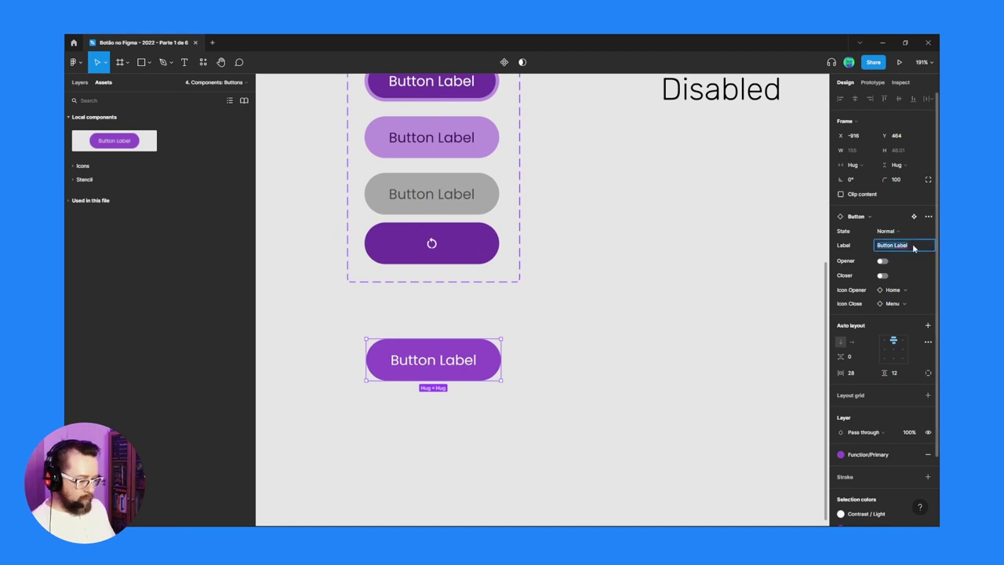
pyautogui.write('Entrar')
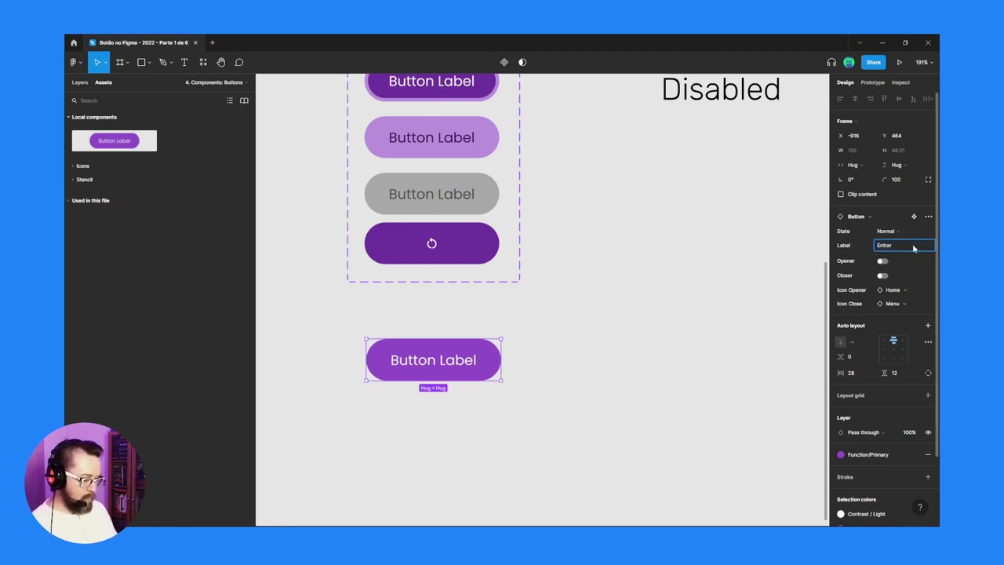
pyautogui.press('Return')
pyautogui.click(567, 325)
# - Alt-drag a copy of the Entrar button to its right and relabel it 'Comprar agora'
pyautogui.click(451, 360)
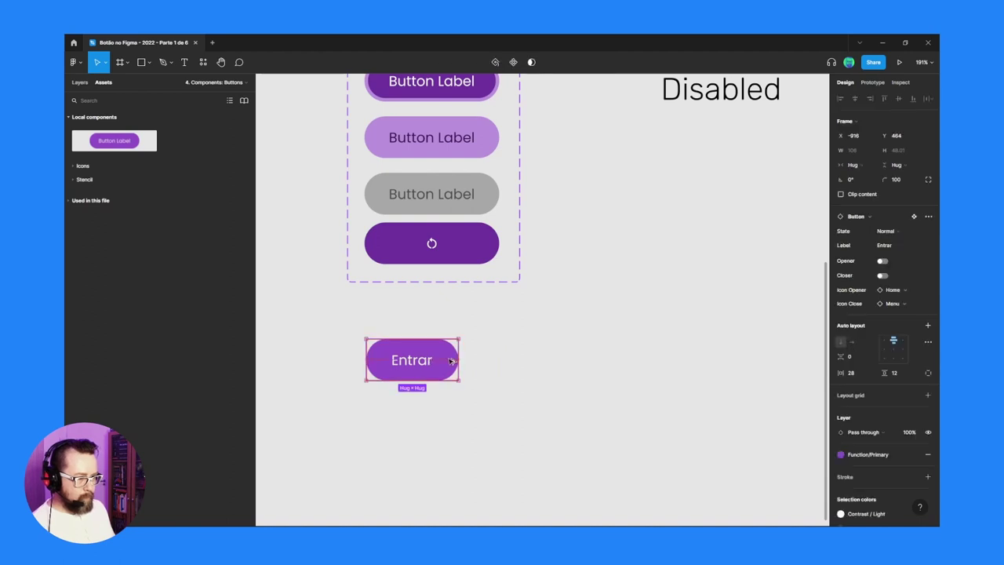
pyautogui.keyDown('alt'); pyautogui.moveTo(451, 360); pyautogui.dragTo(564, 360); pyautogui.keyUp('alt')
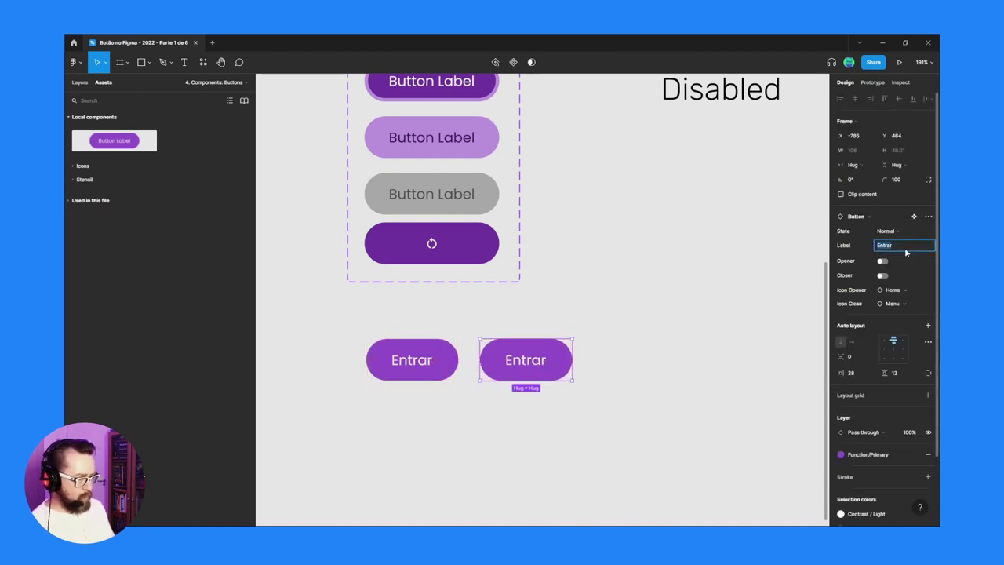
pyautogui.write('r agora')
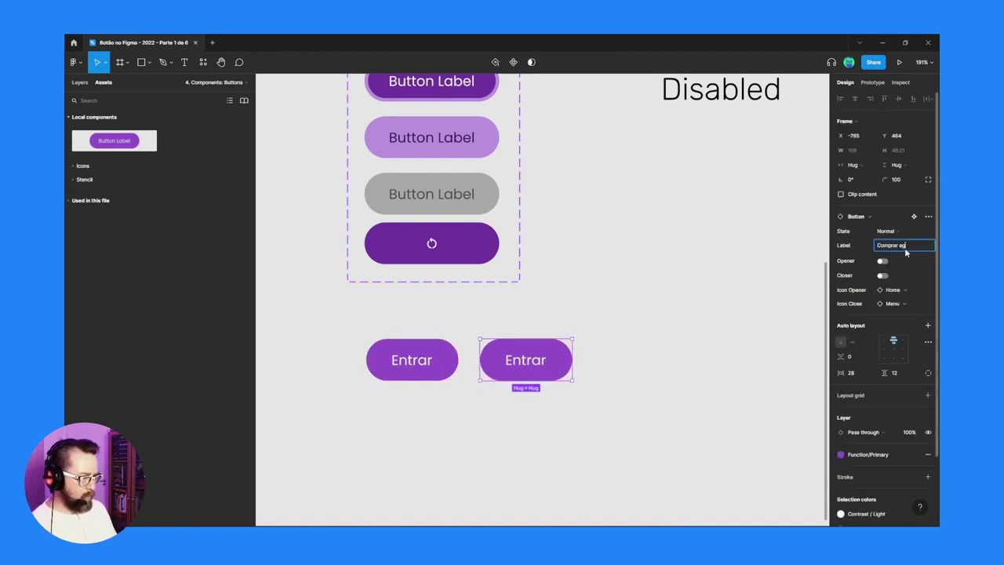
pyautogui.press('Return')
pyautogui.click(662, 281)
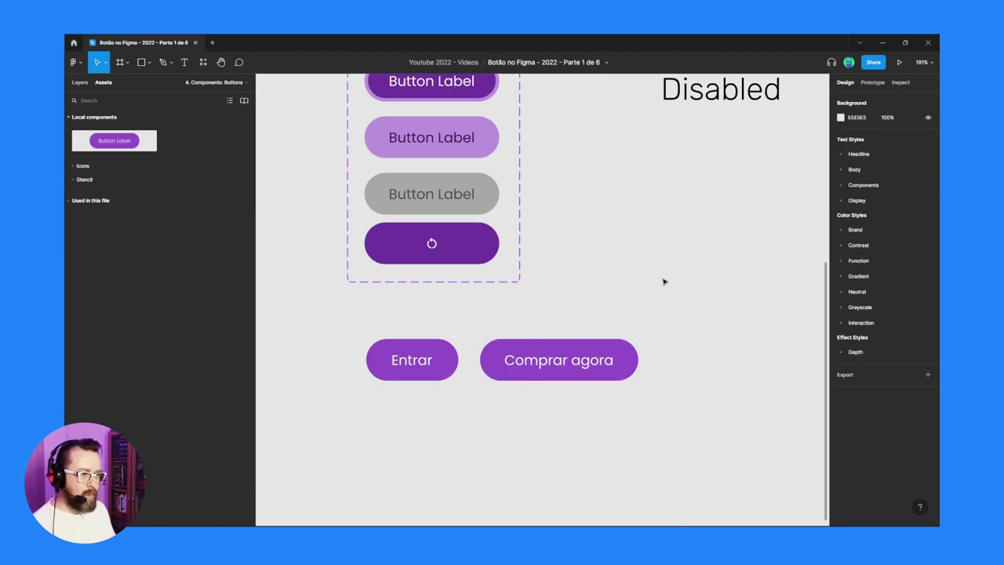
pyautogui.click(435, 357)
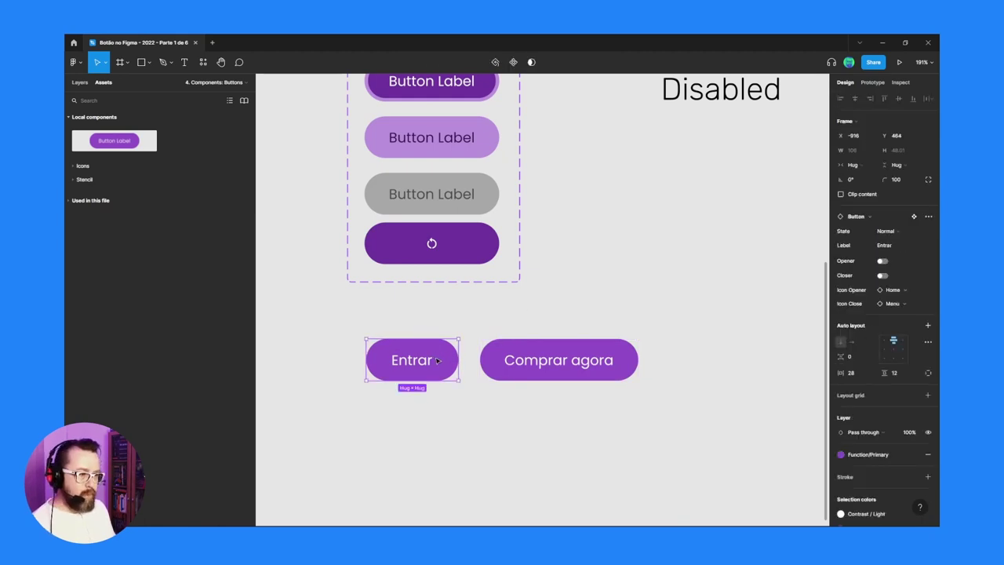
# - Set the State of both the Entrar and Comprar agora instances to Loading
pyautogui.click(902, 230)
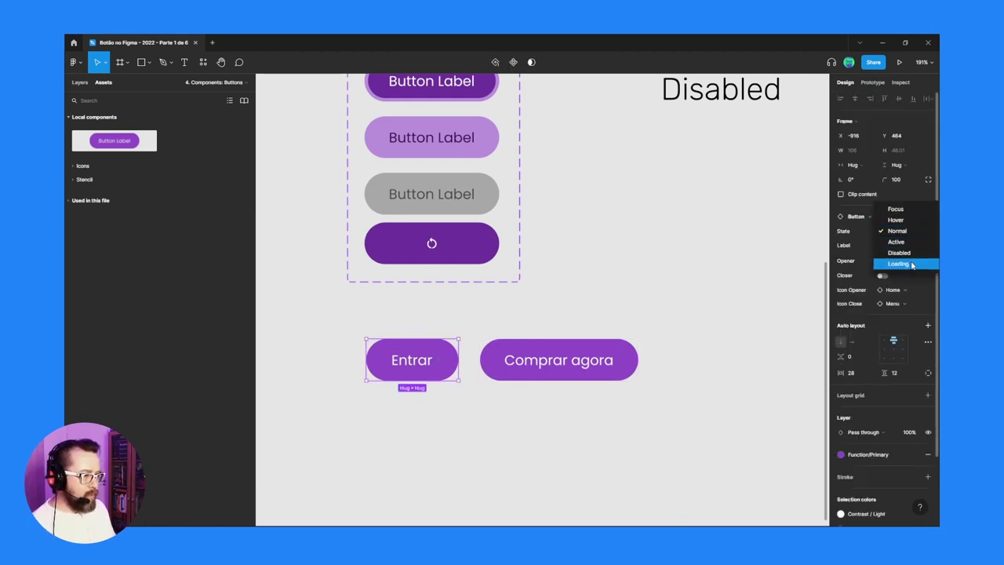
pyautogui.click(890, 264)
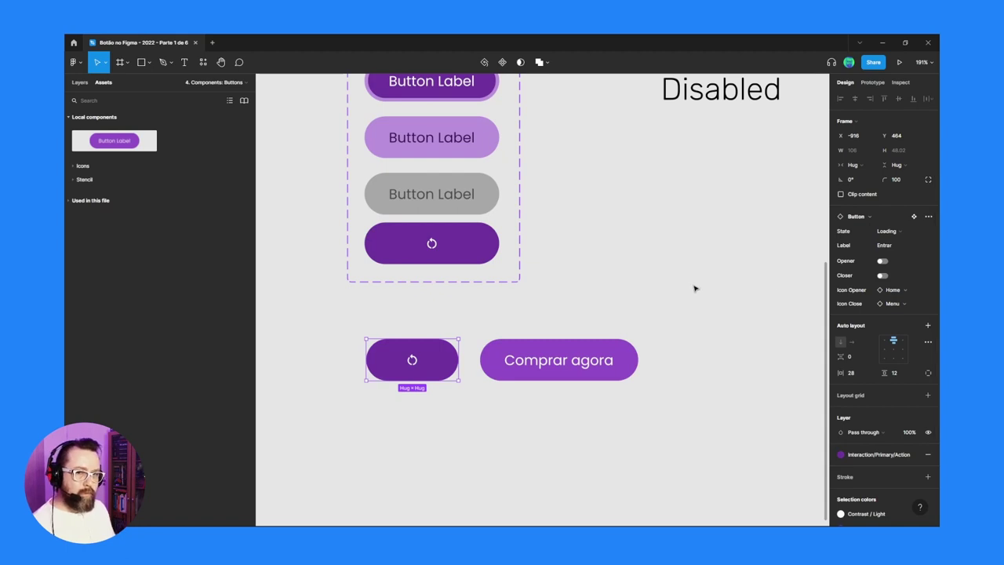
pyautogui.click(694, 288)
pyautogui.click(594, 351)
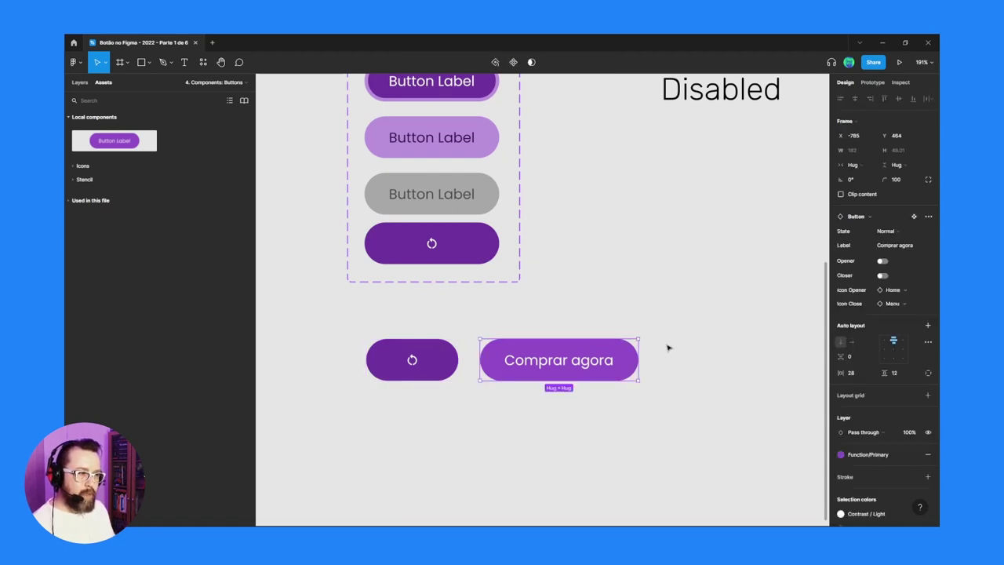
pyautogui.click(894, 235)
pyautogui.click(898, 264)
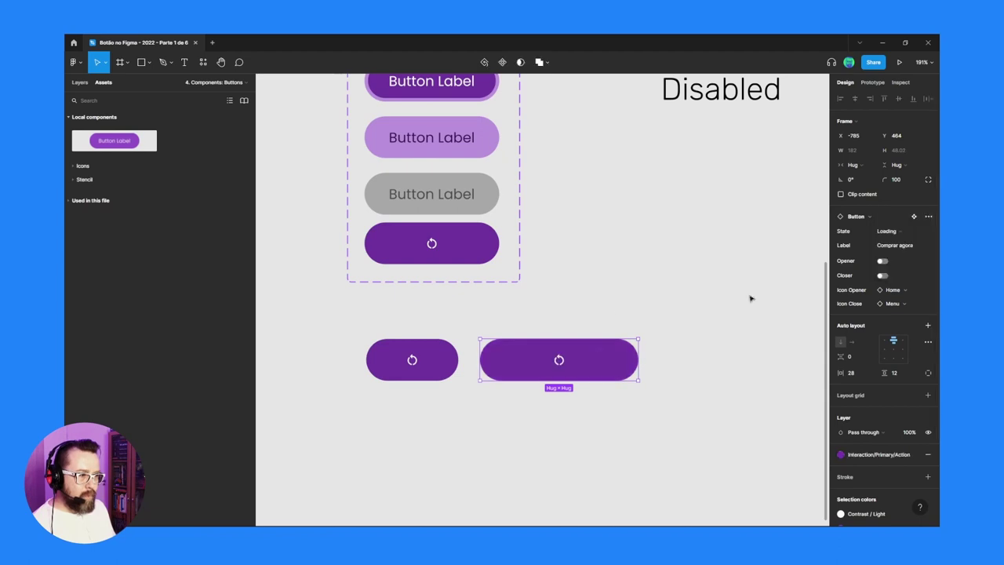
pyautogui.click(751, 300)
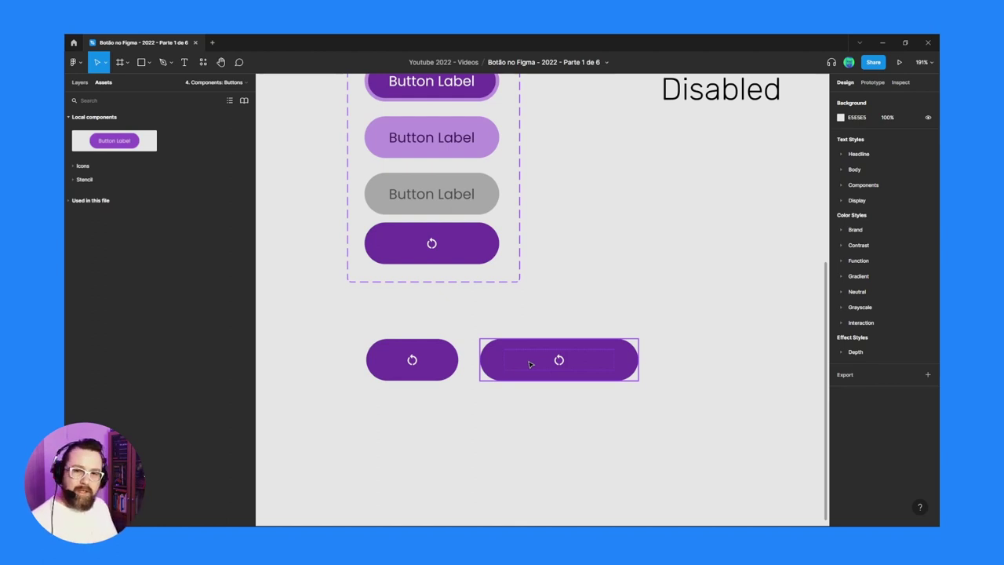
pyautogui.click(529, 364)
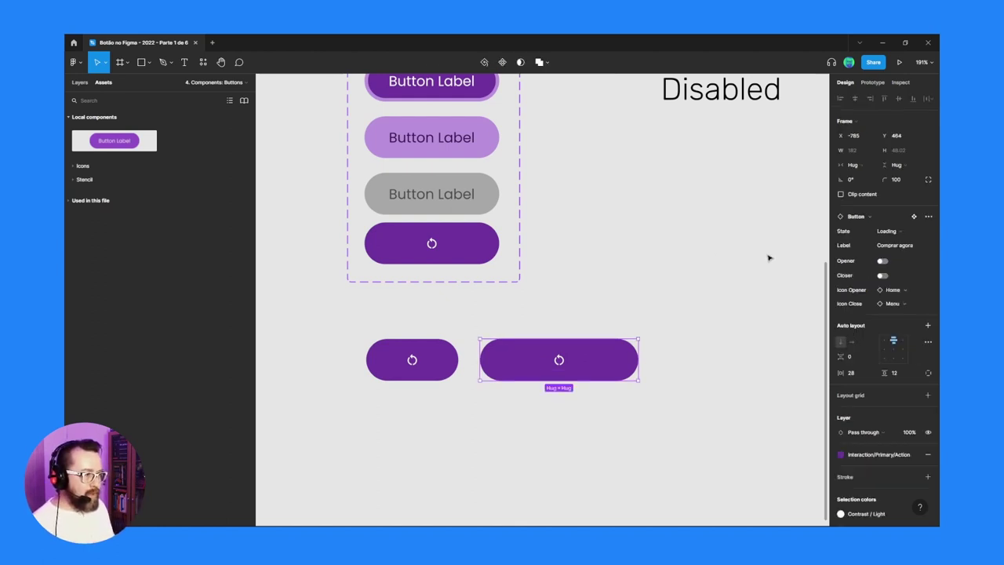
pyautogui.click(891, 248)
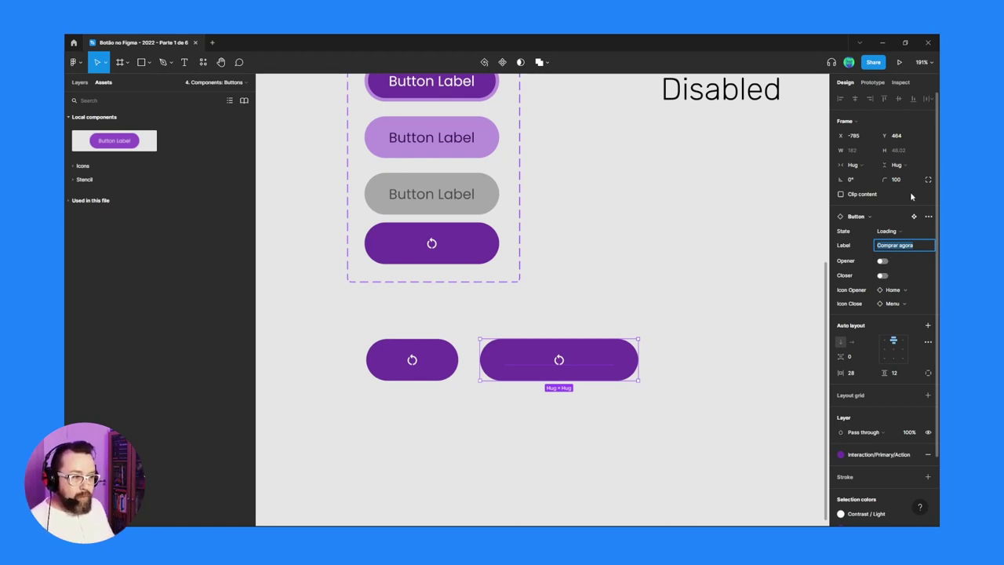
# - Change the second button's Label to 'Cancelar'
pyautogui.click(653, 240)
pyautogui.click(586, 337)
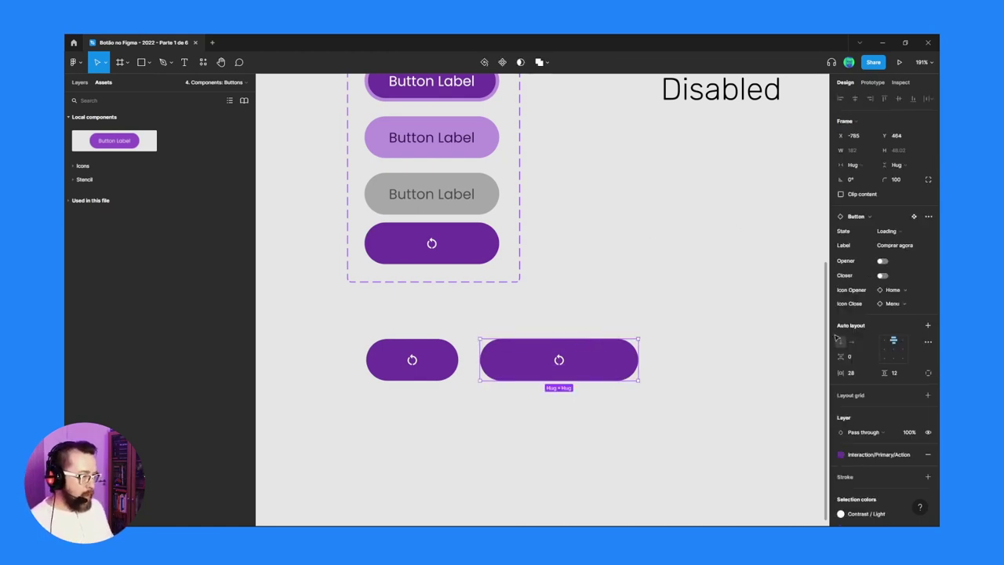
pyautogui.click(905, 246)
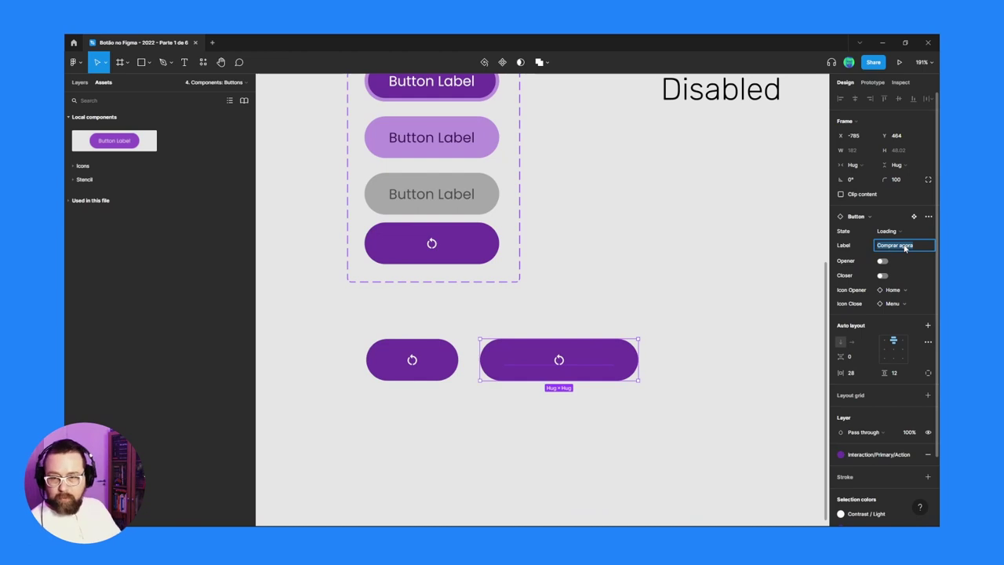
pyautogui.write('Cancelar')
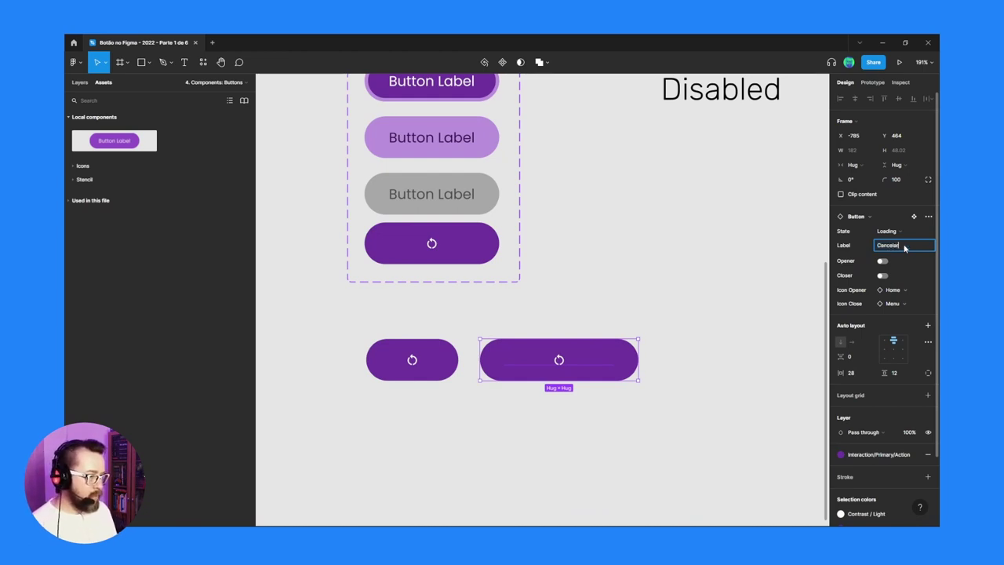
pyautogui.press('Return')
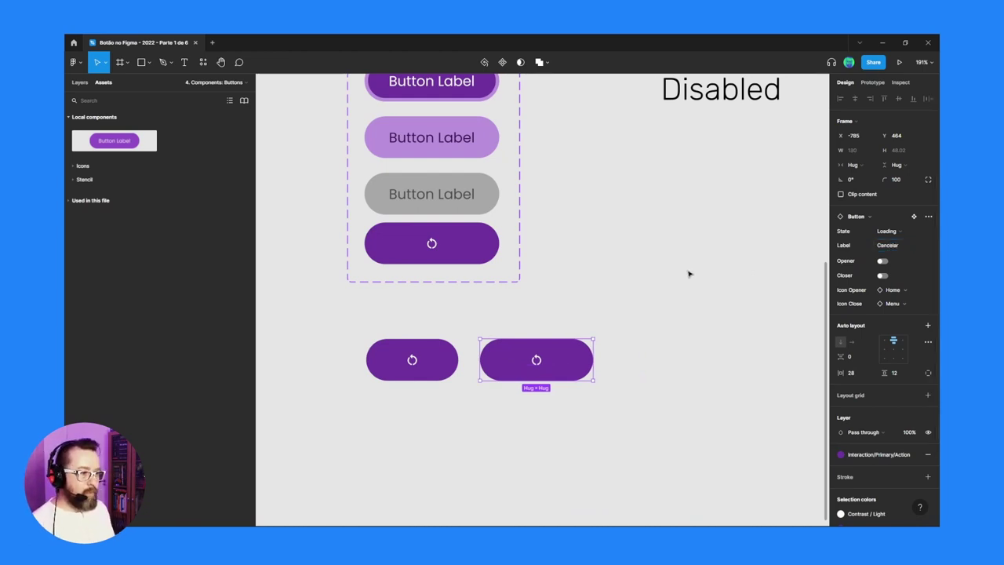
pyautogui.click(690, 274)
# - Try the Cancelar button as Disabled, then leave its State on Hover
pyautogui.click(888, 230)
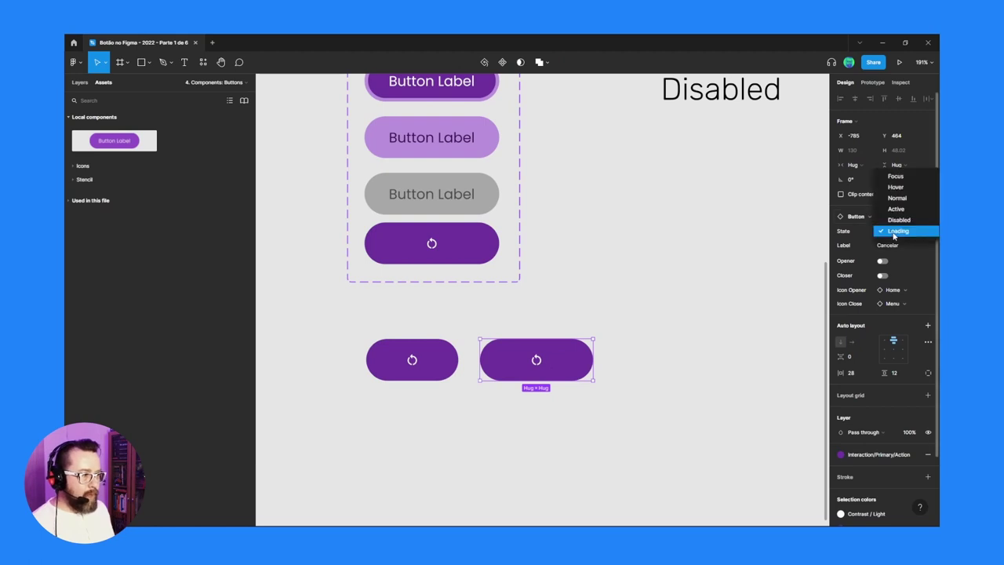
pyautogui.click(899, 220)
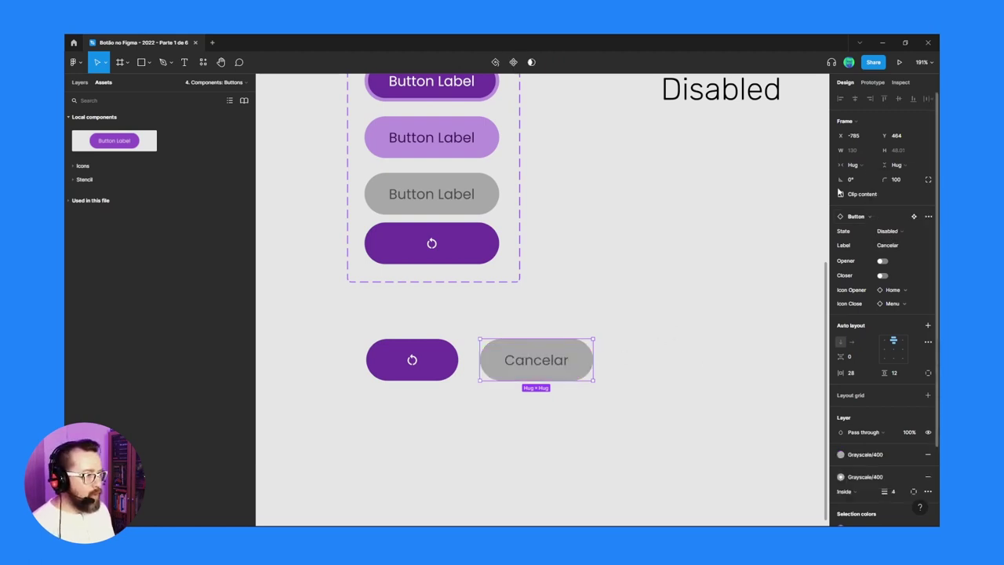
pyautogui.click(886, 231)
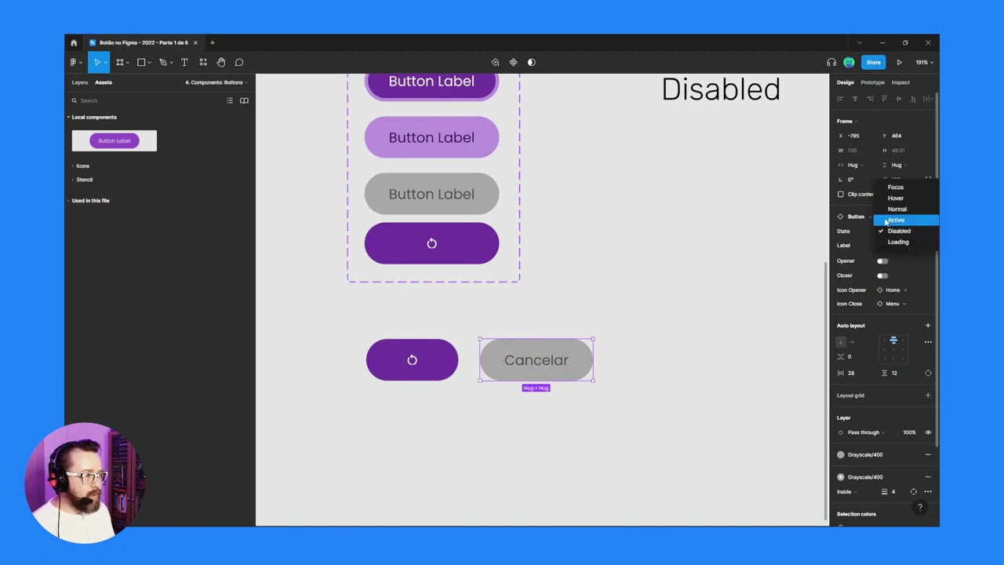
pyautogui.click(892, 200)
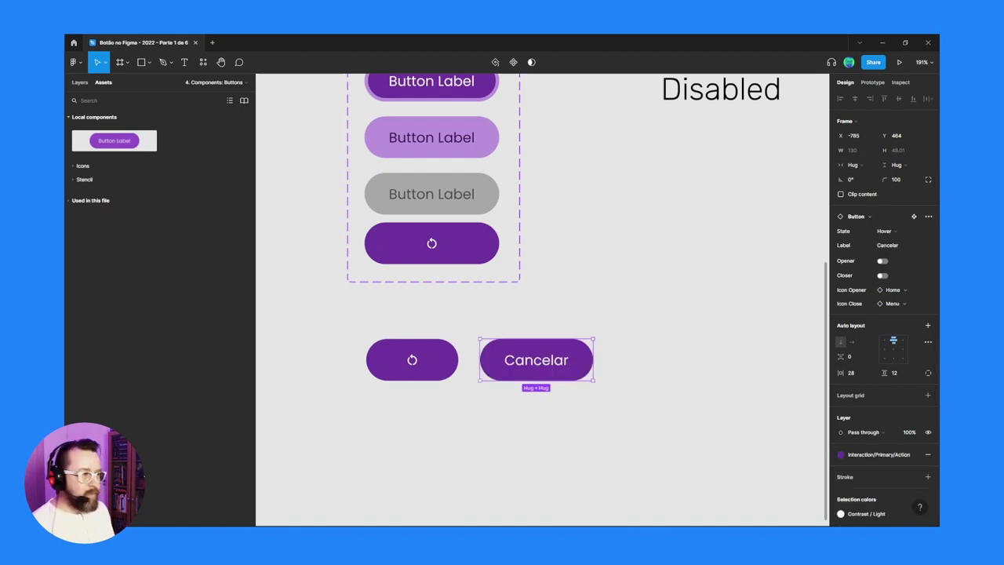
pyautogui.click(659, 252)
pyautogui.click(529, 340)
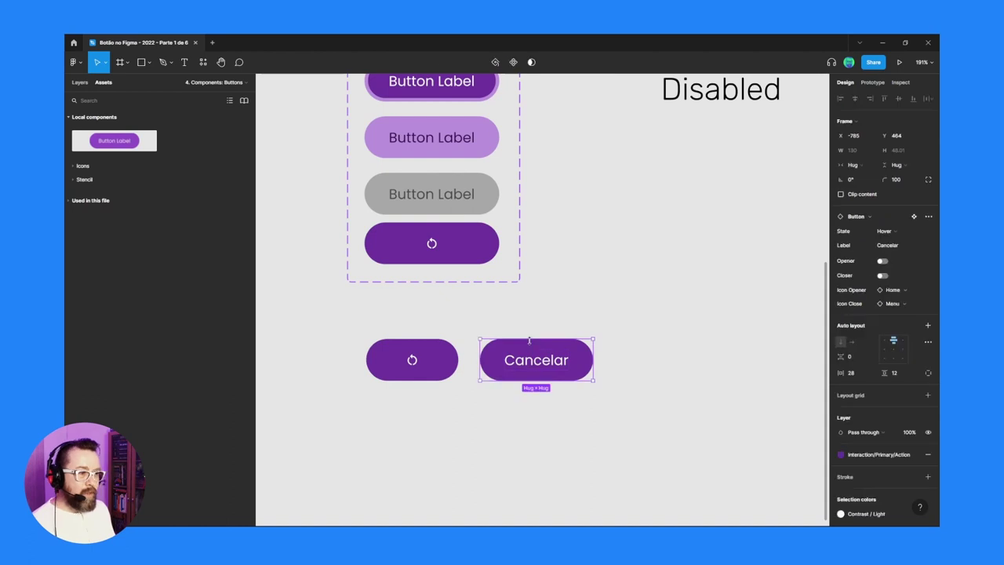